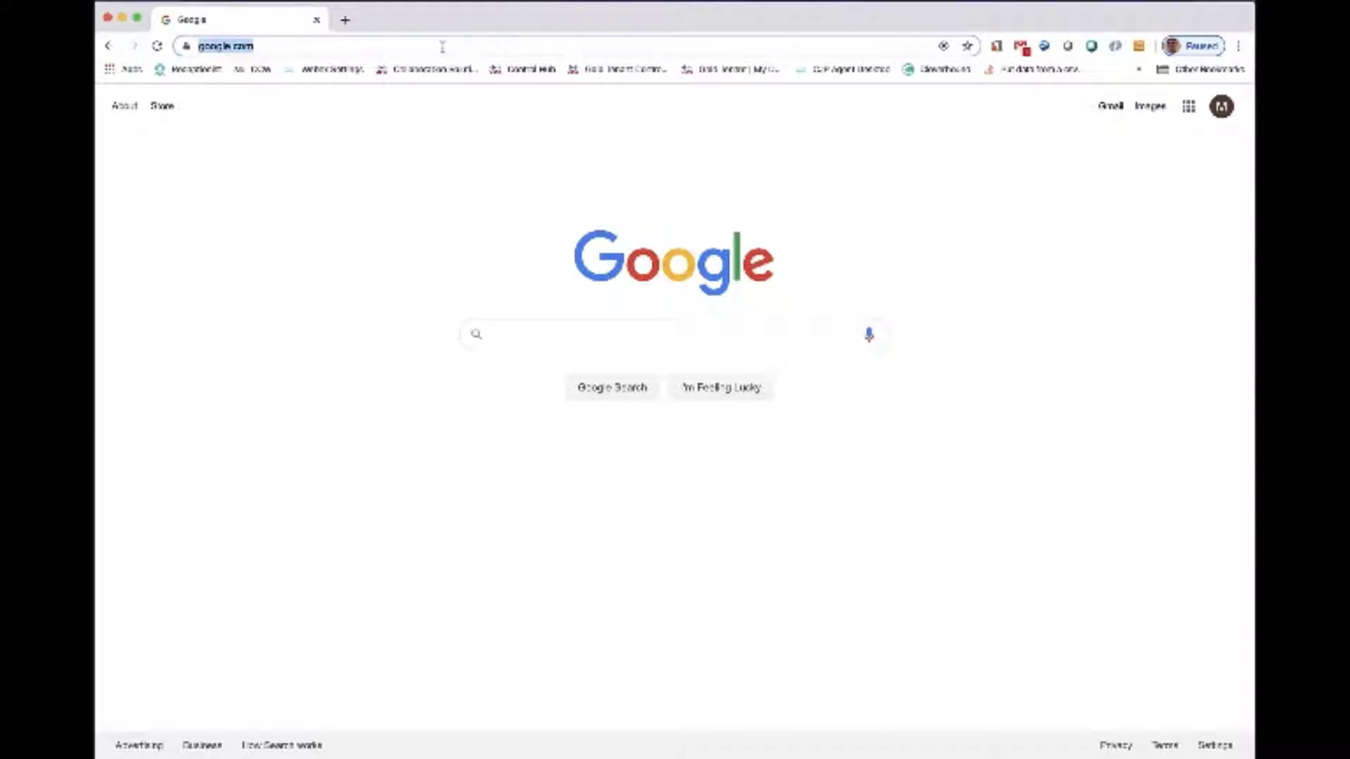
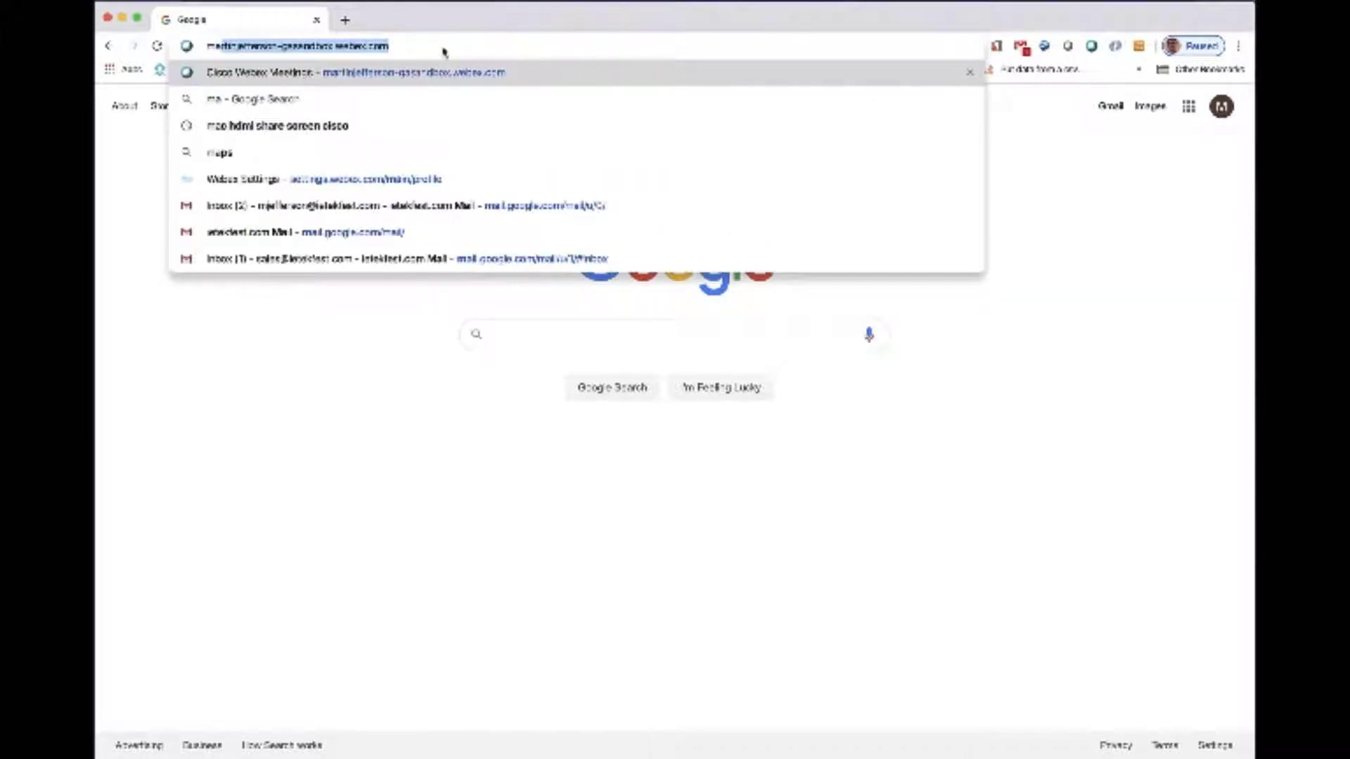
- Open the organization's sandbox Webex Meetings site on webex.com
left_click(443, 48)
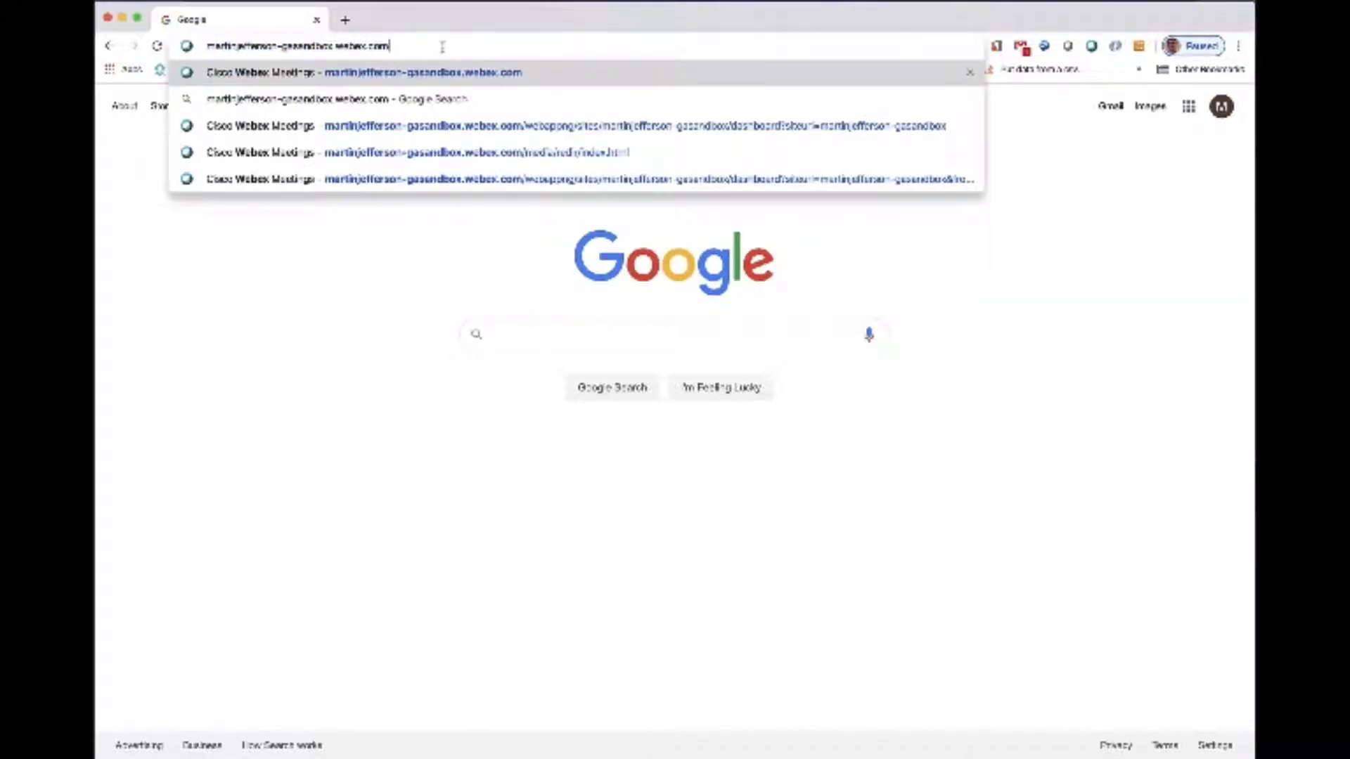
key("Return")
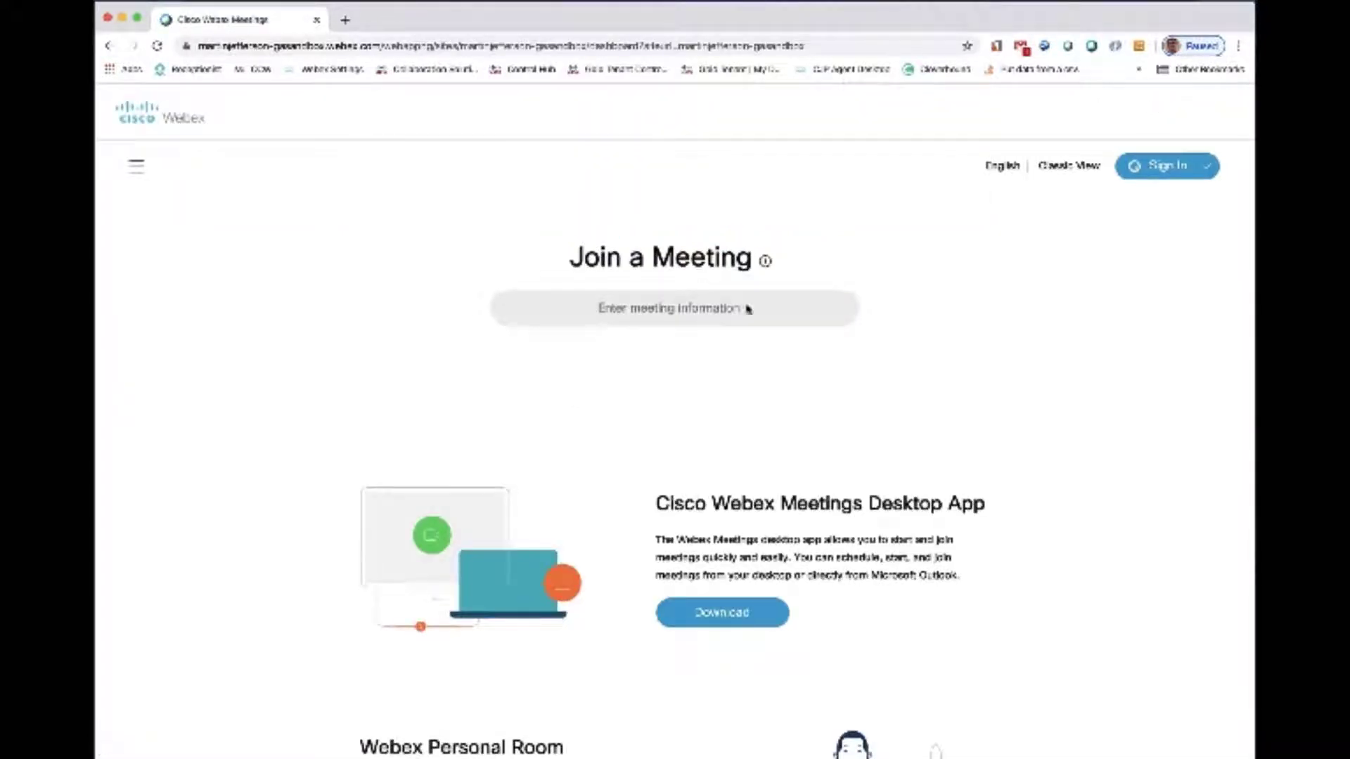
- Sign in to the Webex site with the account's e-mail address and password
scroll(1035, 462, "down", 6)
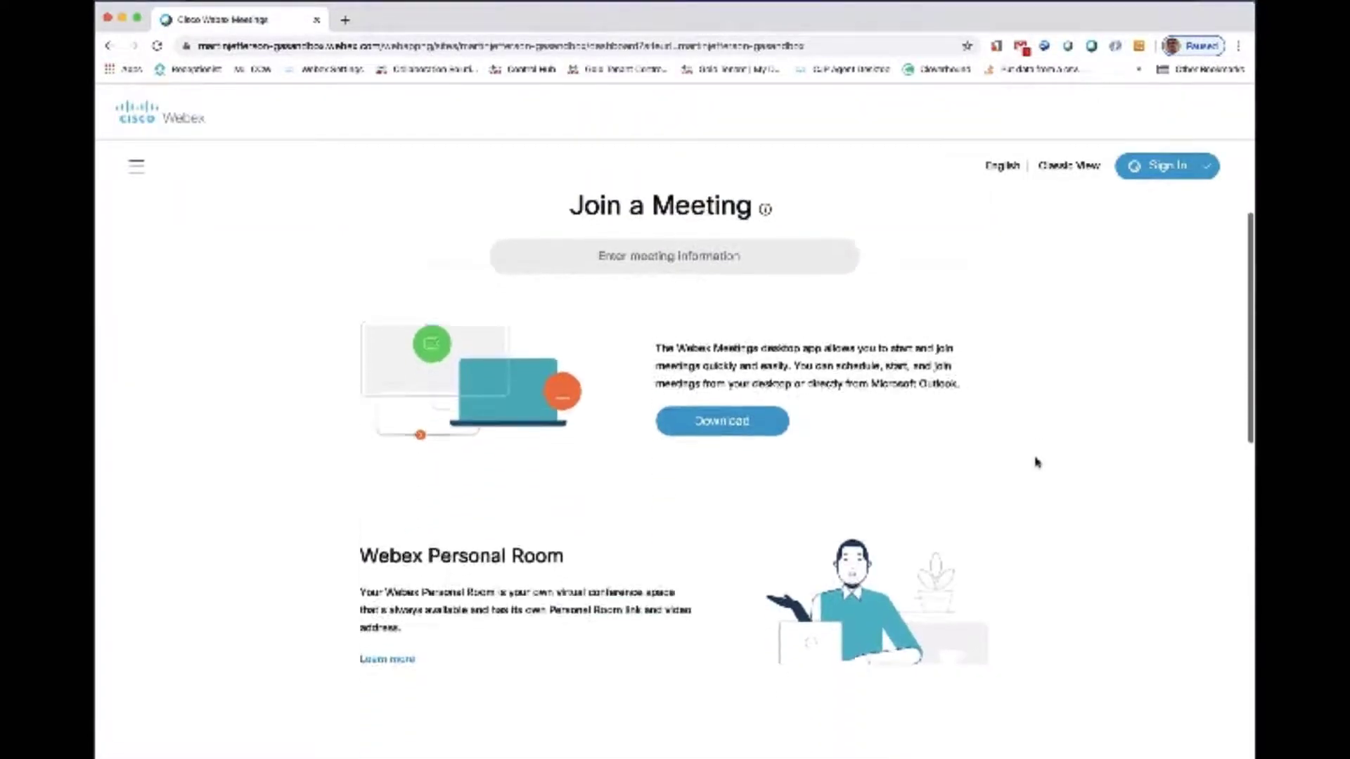
scroll(1035, 462, "down", 6)
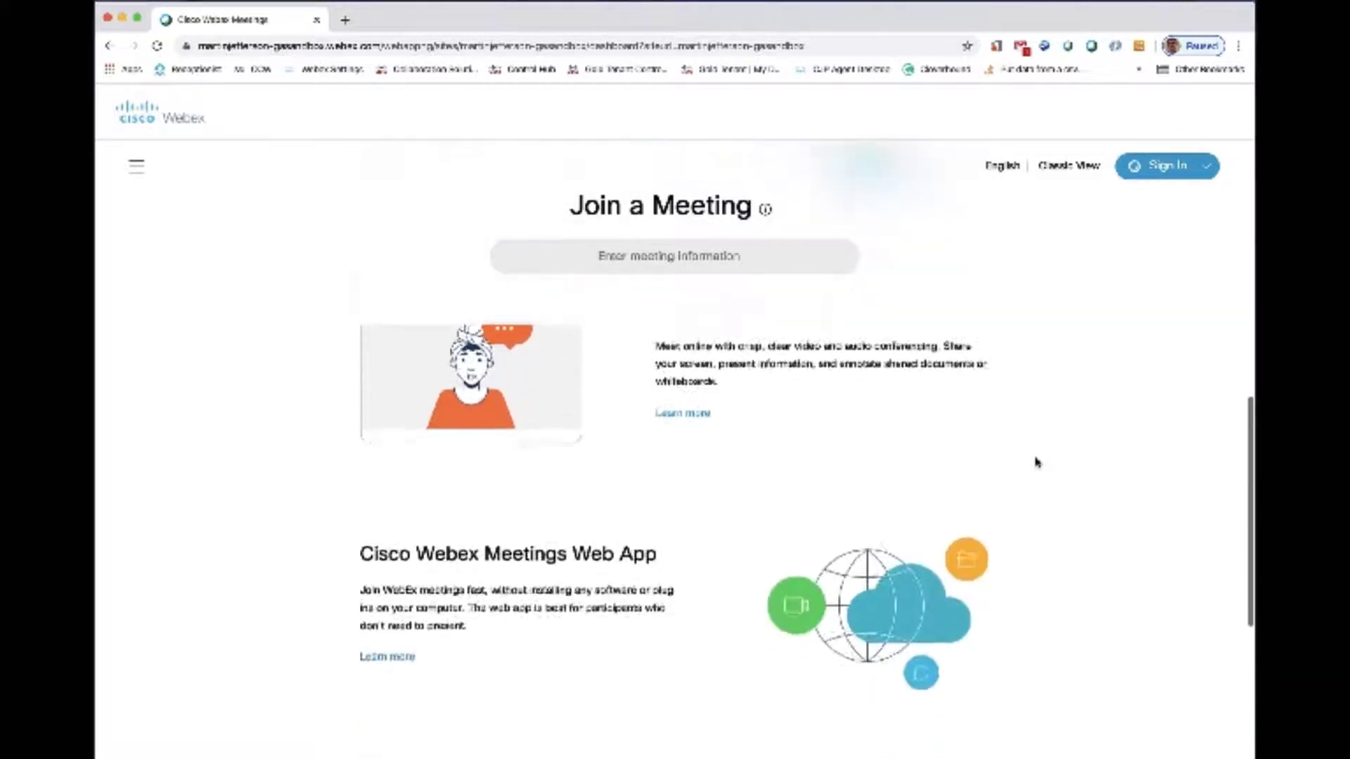
scroll(1036, 462, "down", 4)
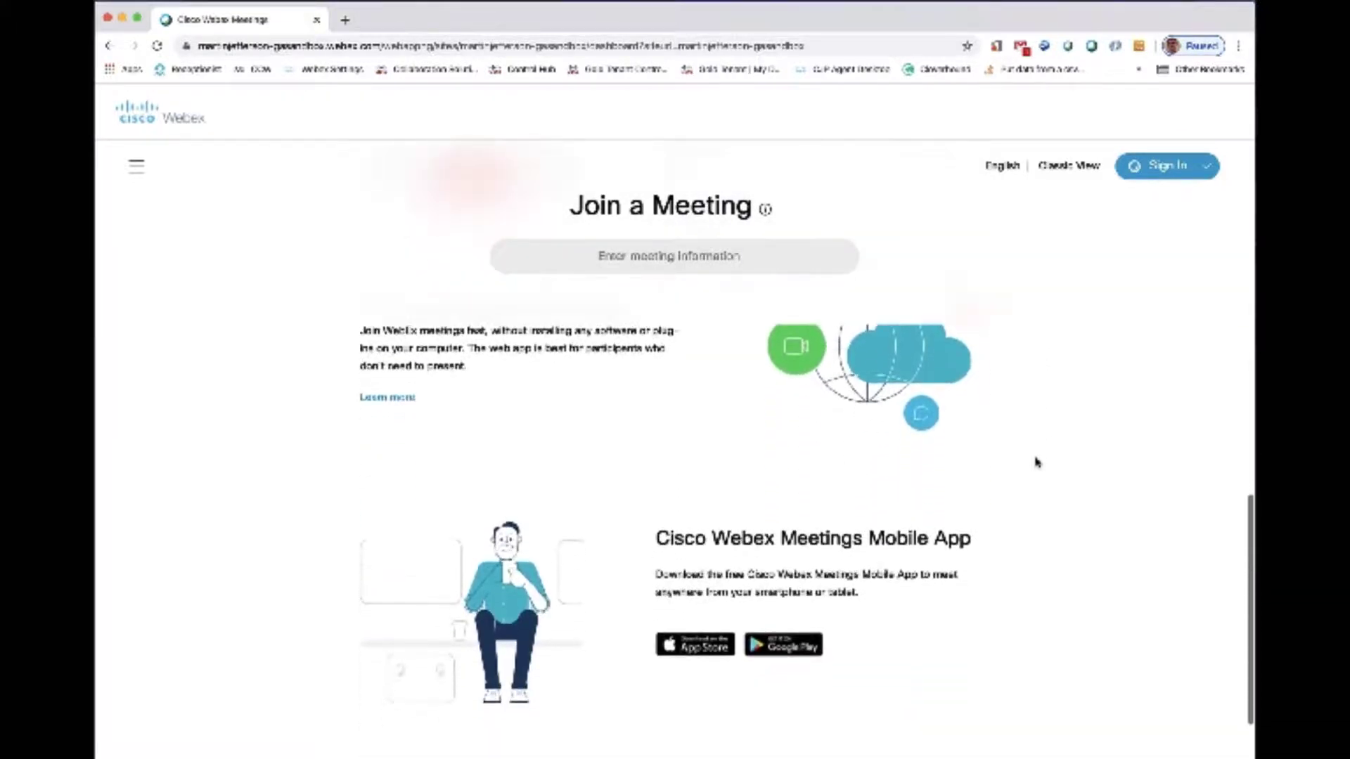
scroll(1036, 462, "up", 10)
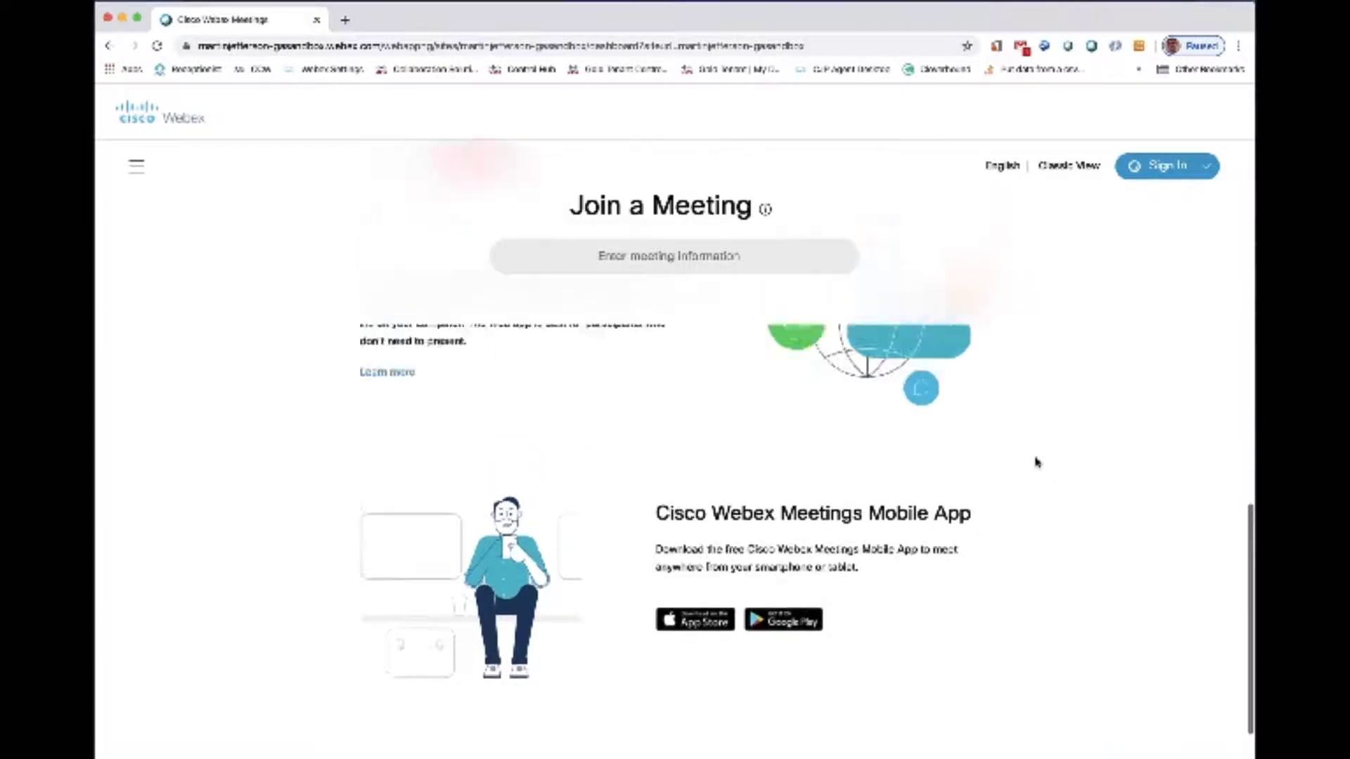
scroll(1036, 462, "up", 4)
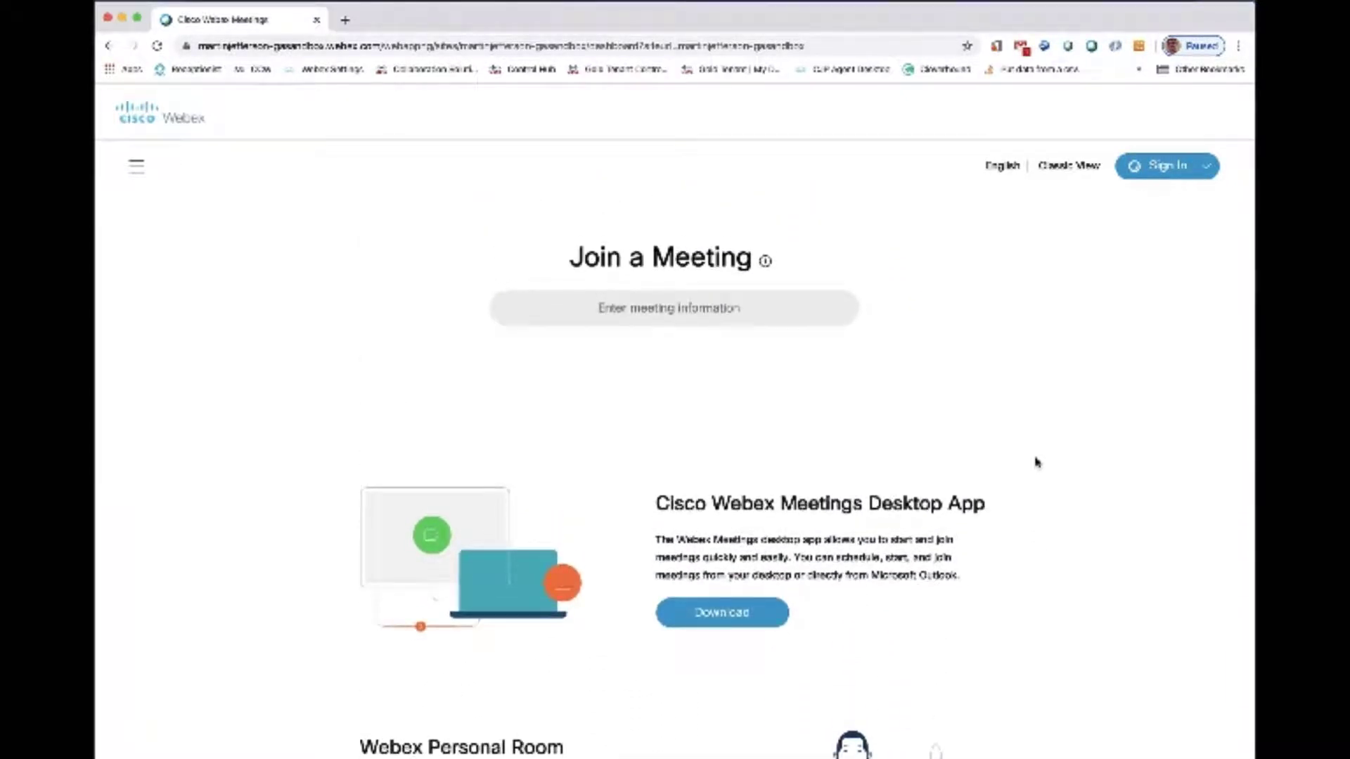
left_click(1161, 169)
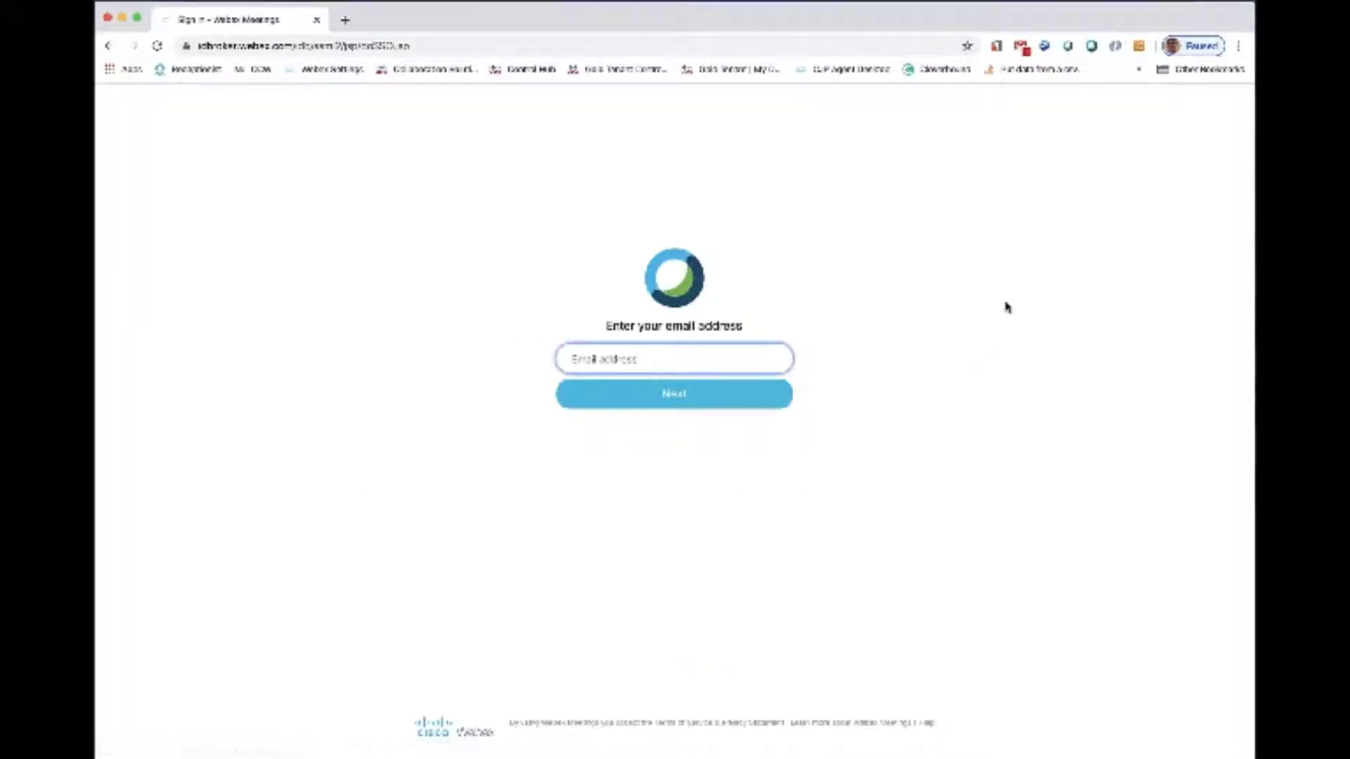
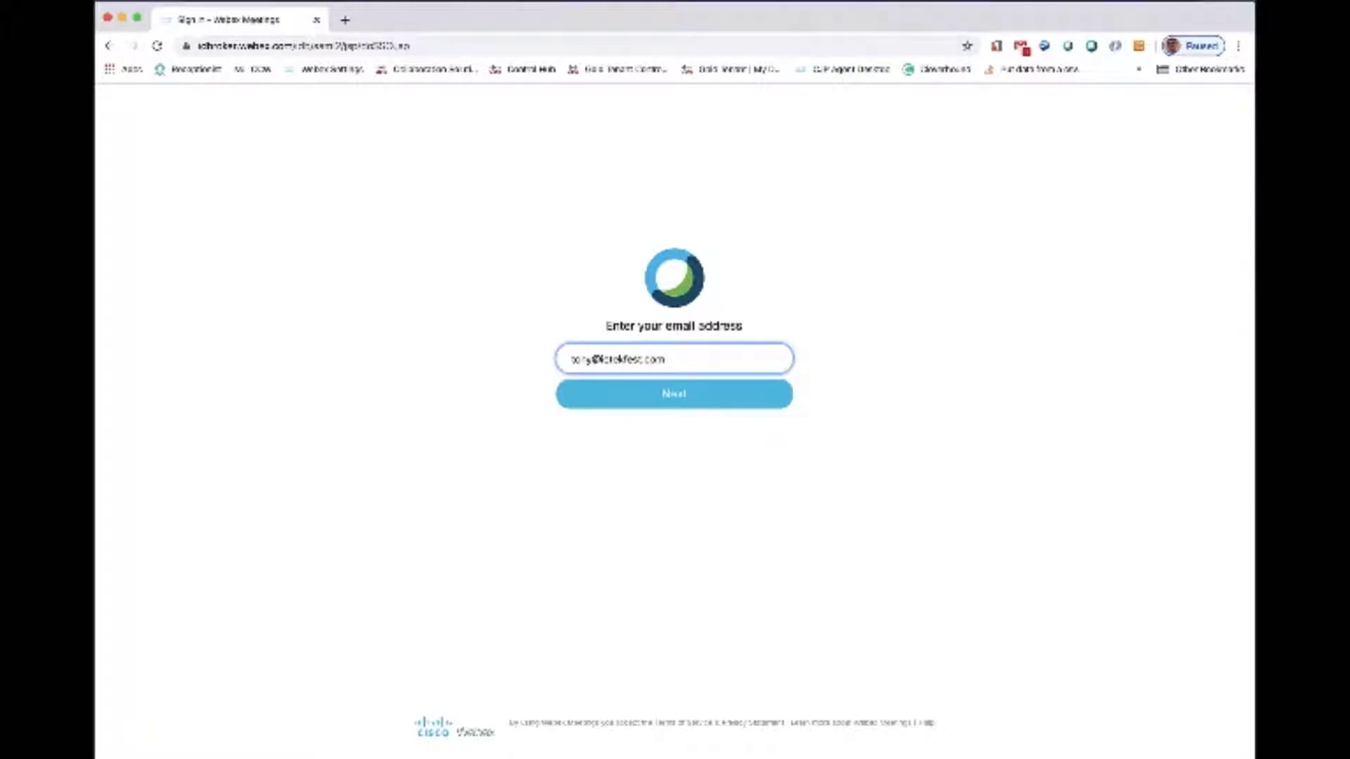
key("Return")
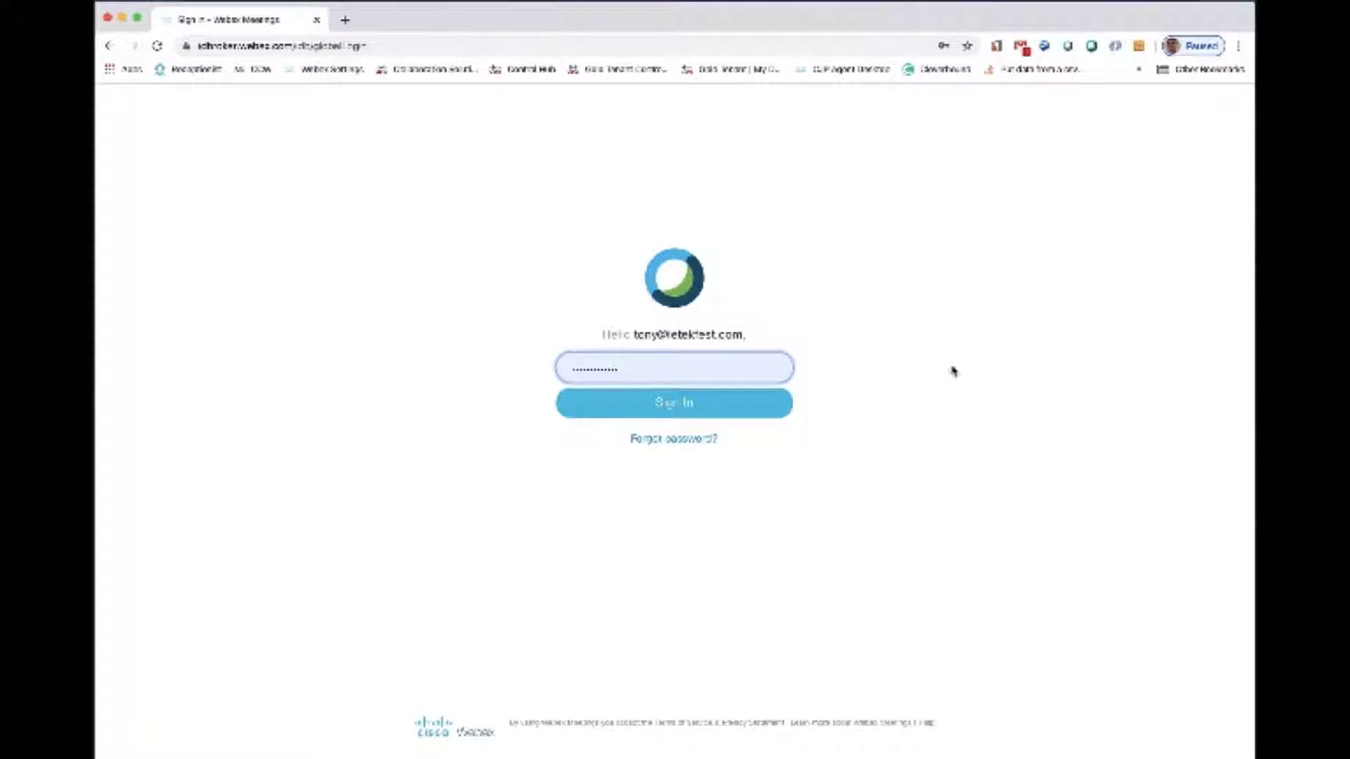
left_click(682, 408)
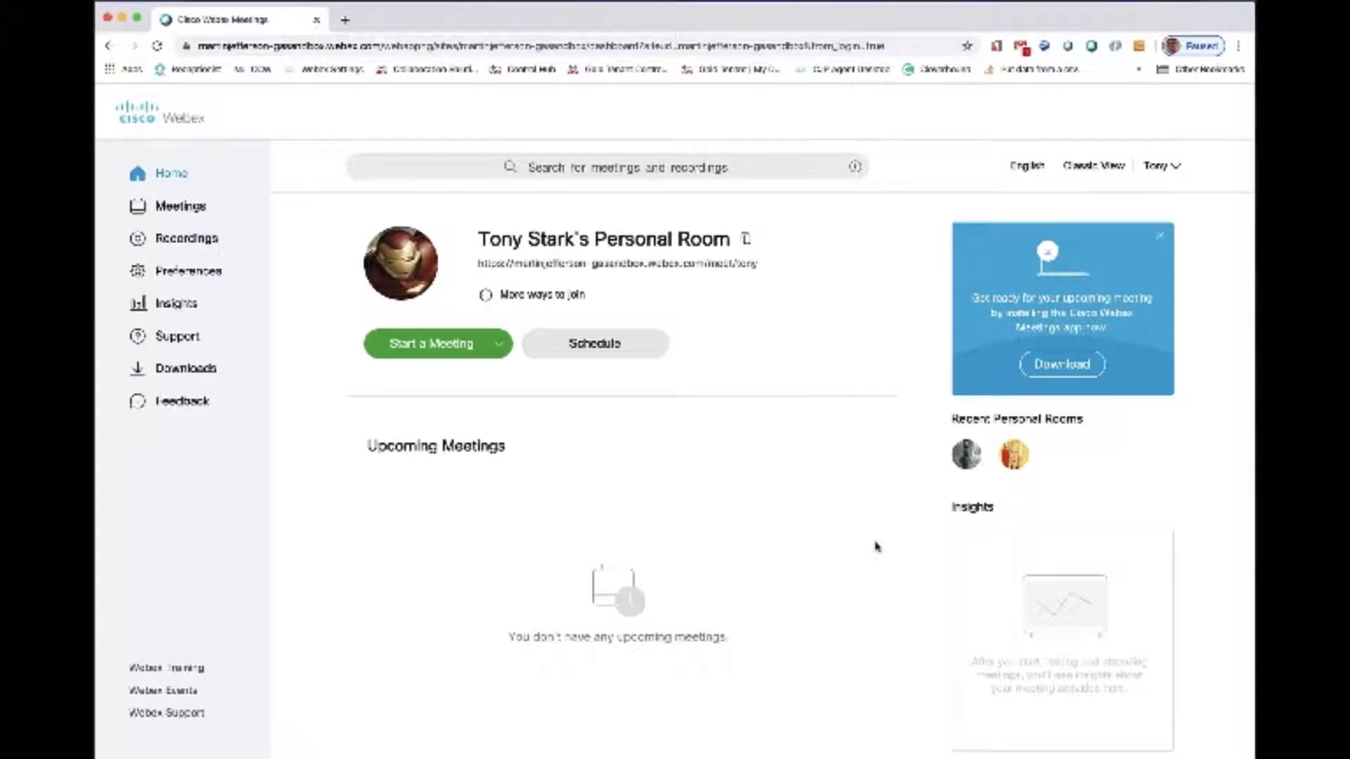
- Start scheduling a meeting with the Webex Meetings Default template and keep Webex Meetings Pro Meeting as its type
left_click(603, 346)
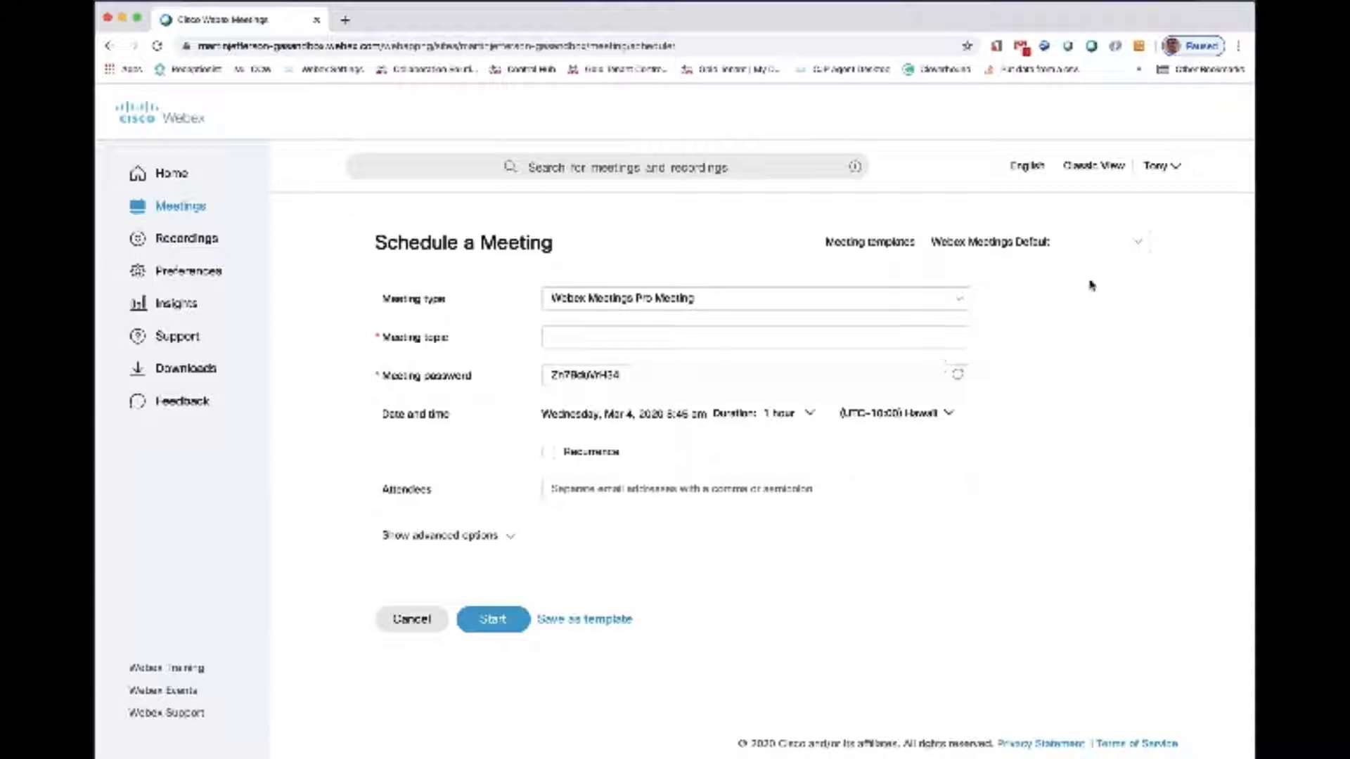
left_click(1138, 243)
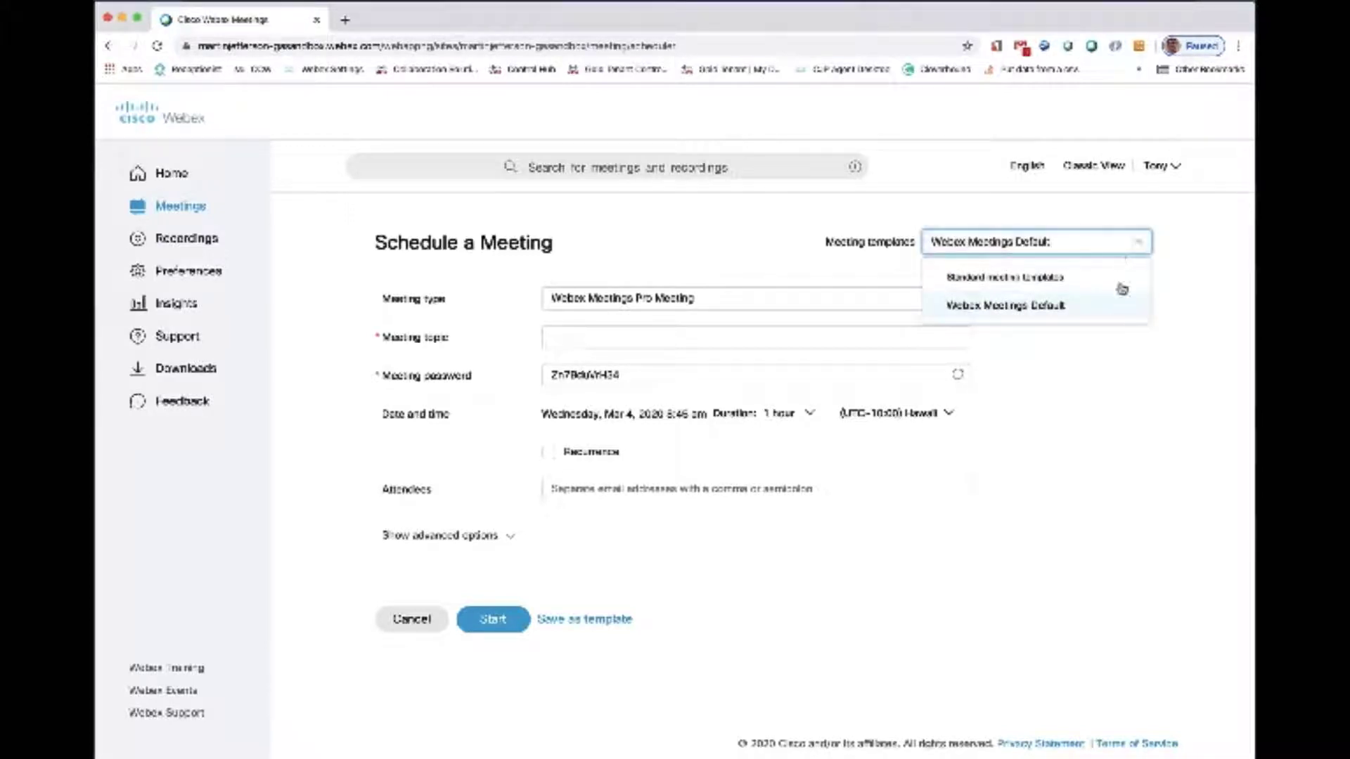
left_click(1135, 304)
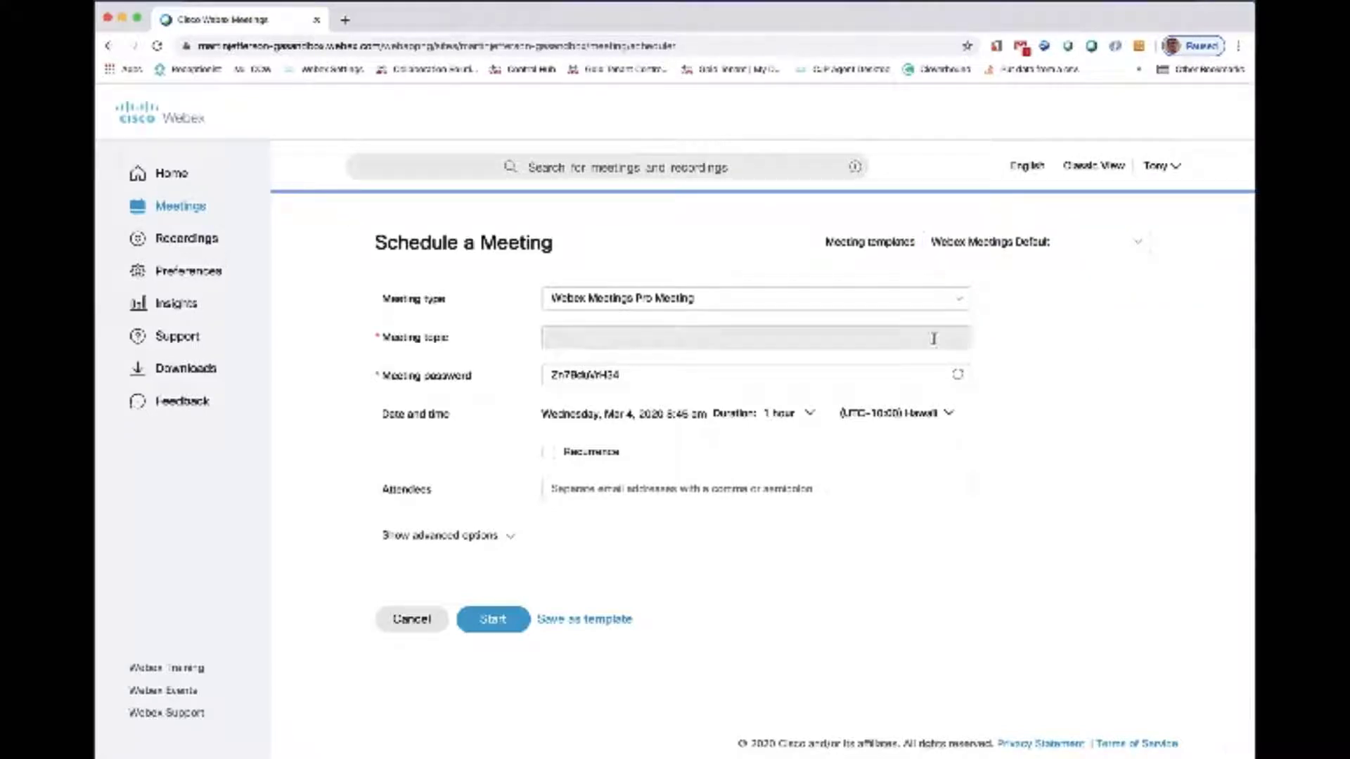
left_click(891, 300)
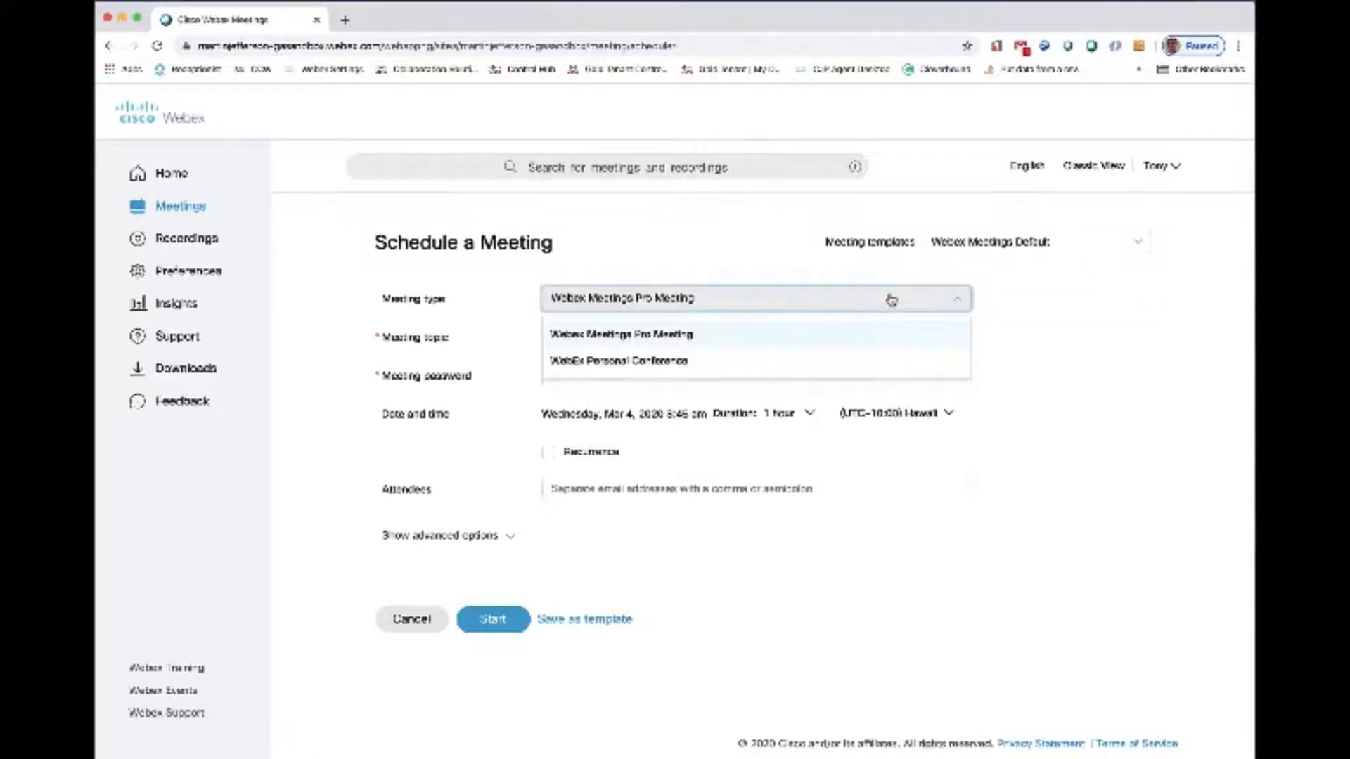
left_click(1058, 324)
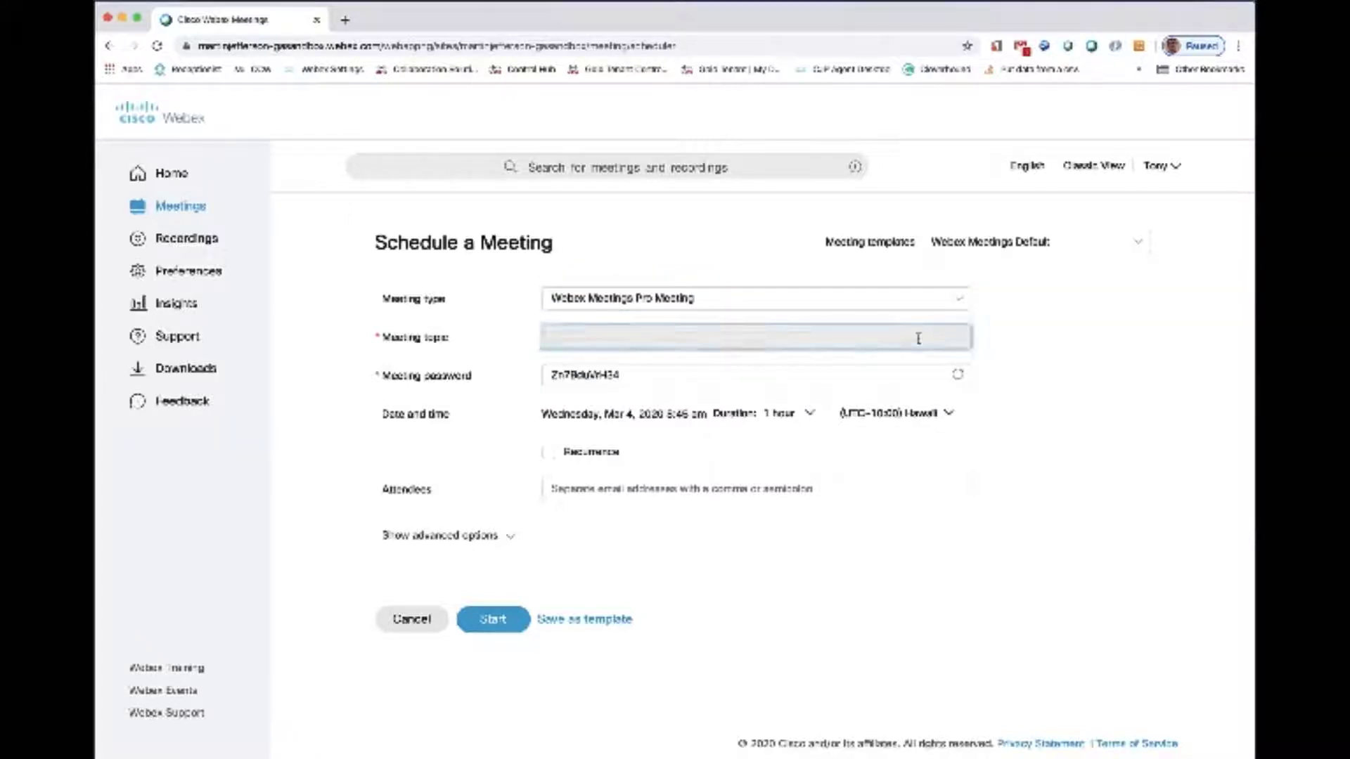
- Enter "Meeting Schedule Demo" as the meeting topic
left_click(919, 338)
type("Meeting Schedule Demo")
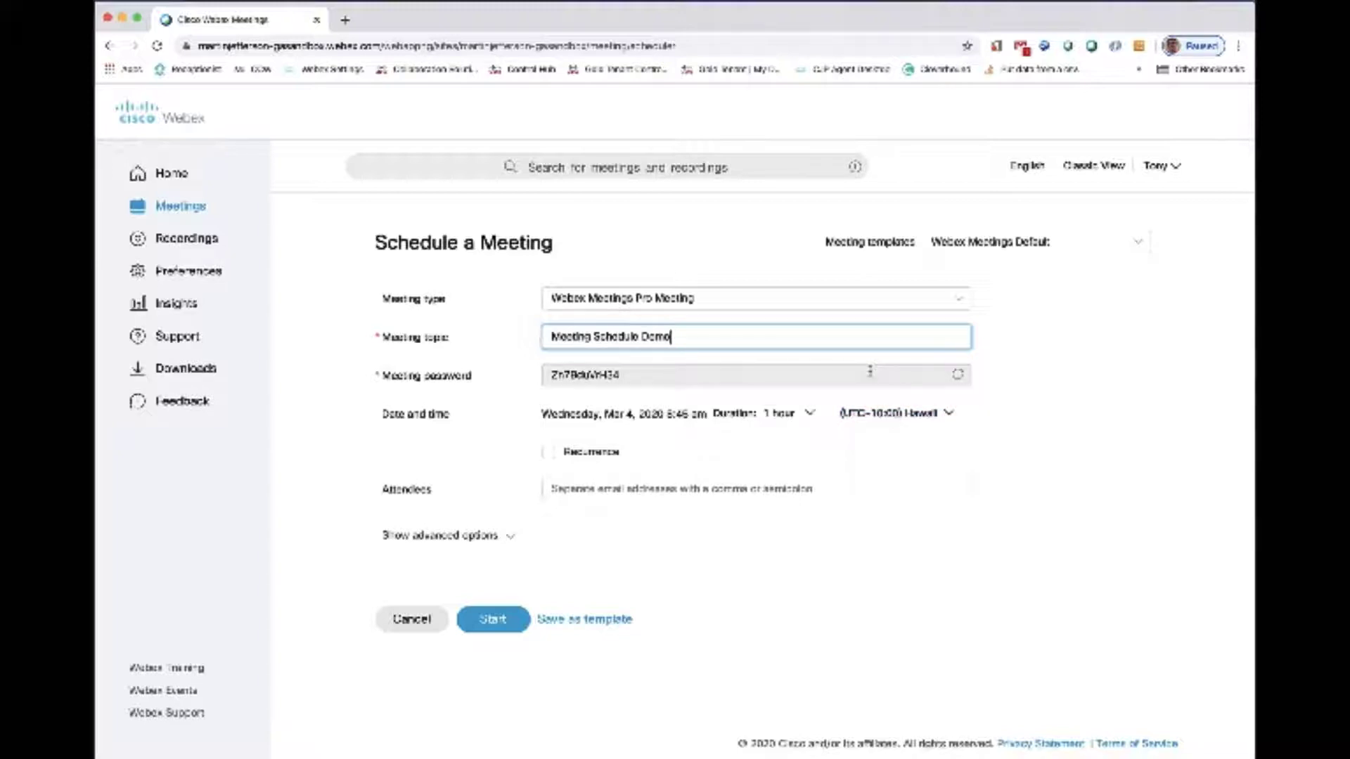
- Set the meeting's time zone to (UTC-05:00) Eastern Time (US & Canada)
left_click(949, 415)
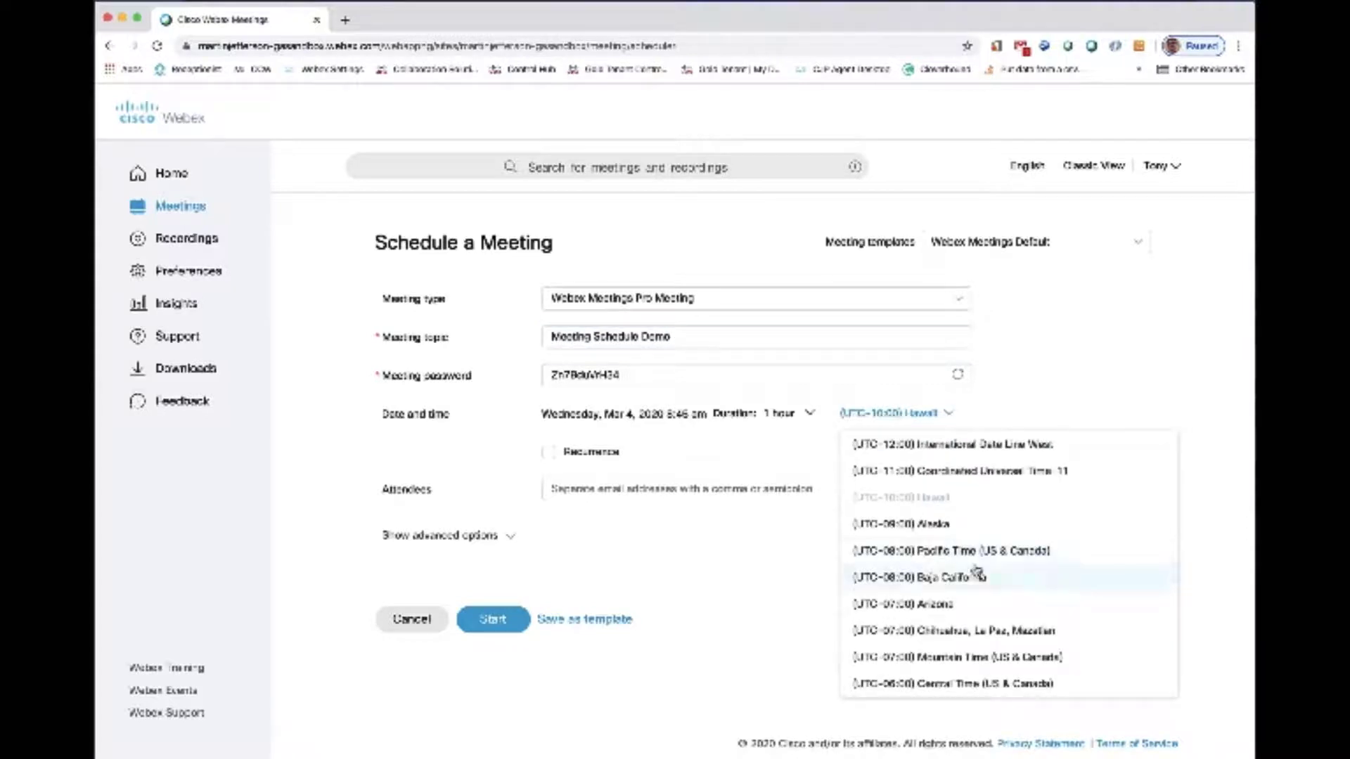
scroll(977, 573, "down", 5)
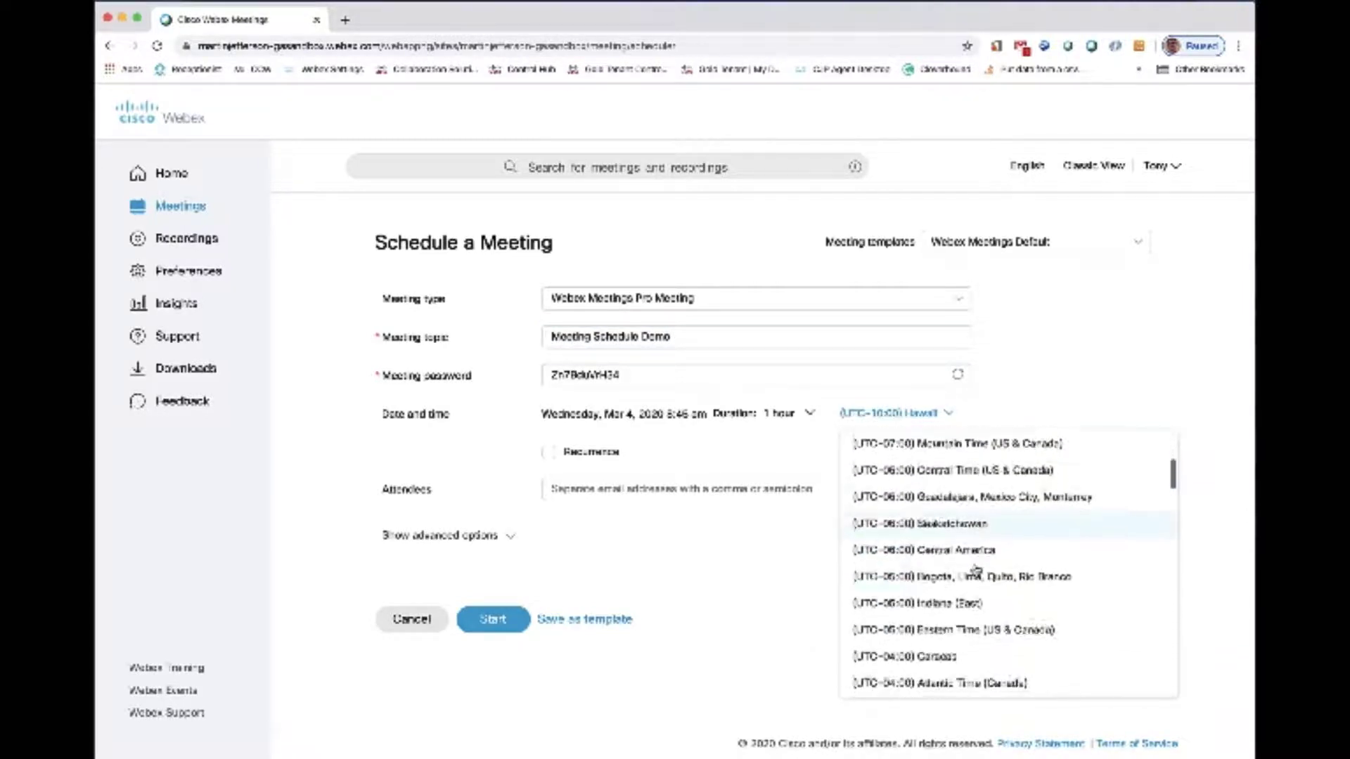
scroll(976, 569, "down", 3)
left_click(972, 569)
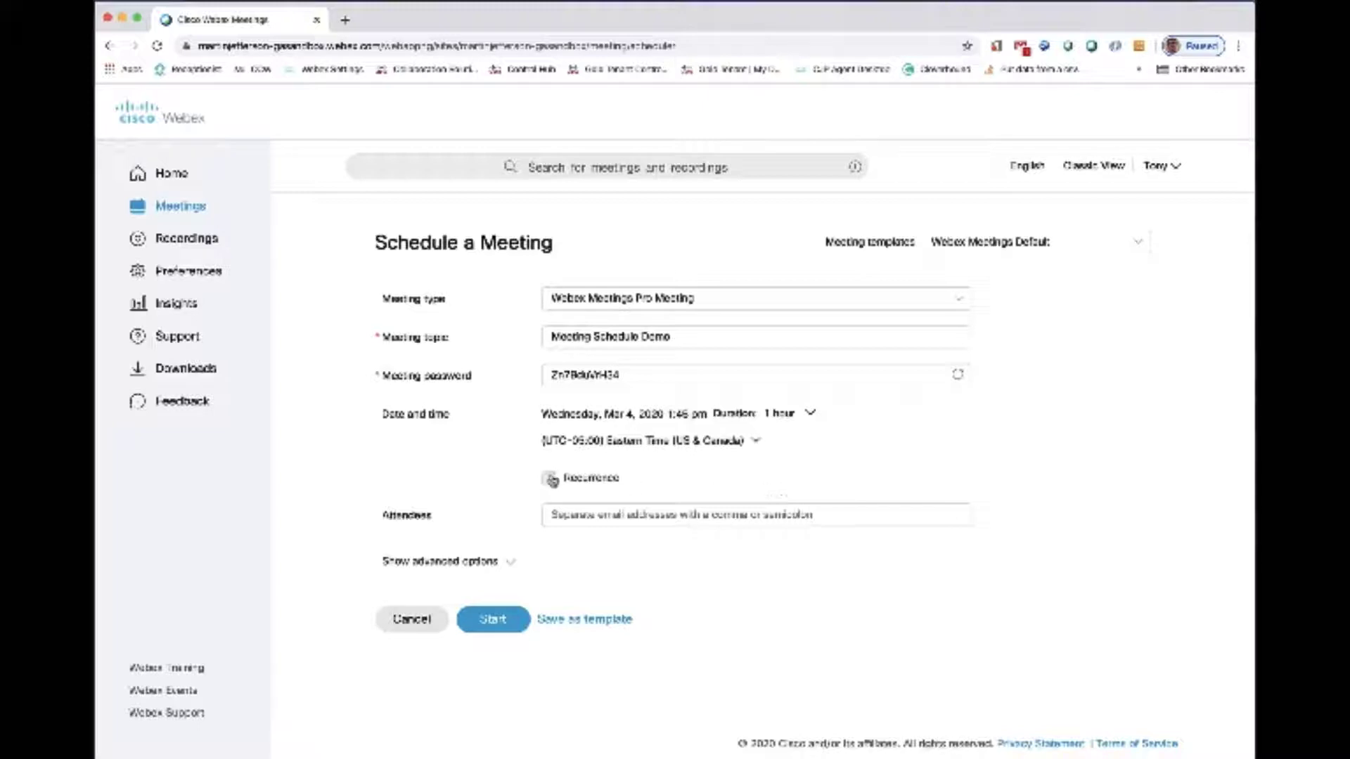
- Enable recurrence to view its pattern and ending options, and disable it again
left_click(549, 478)
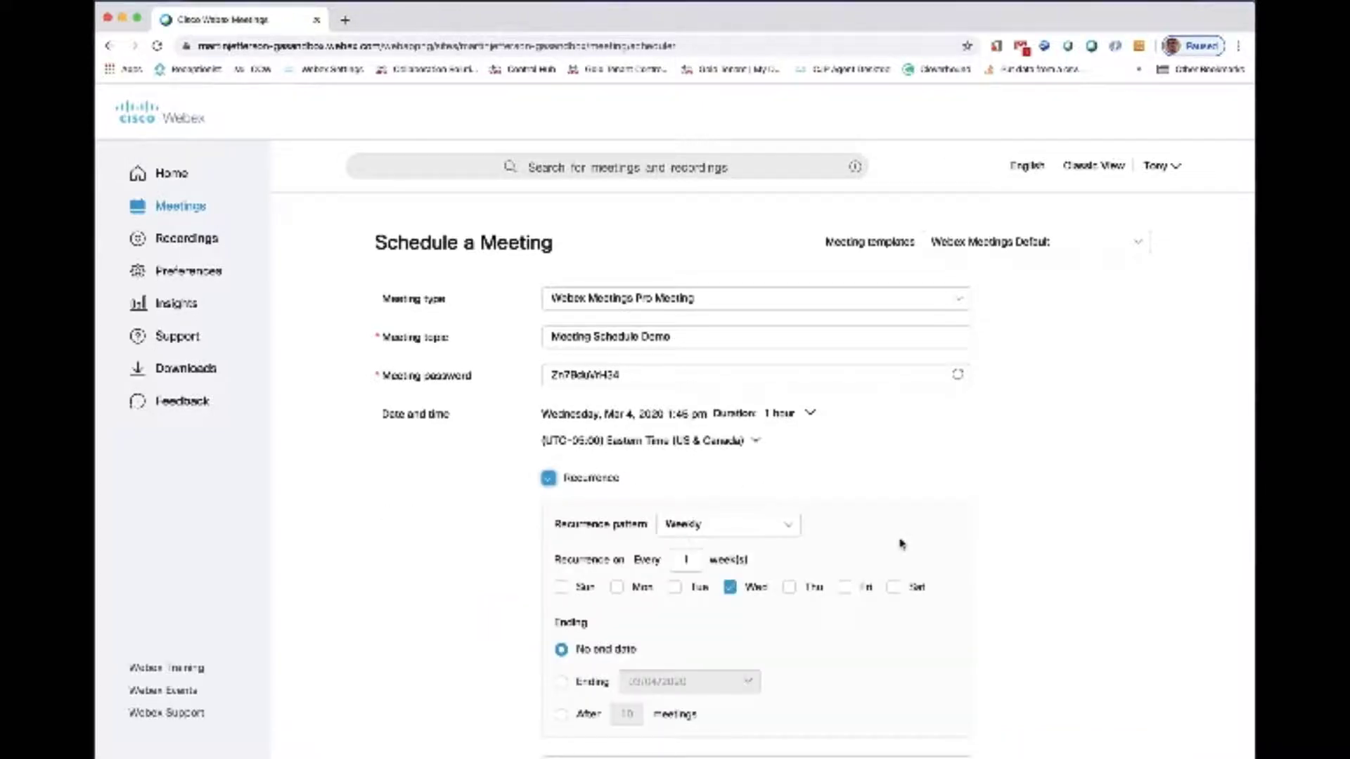
scroll(934, 622, "down", 2)
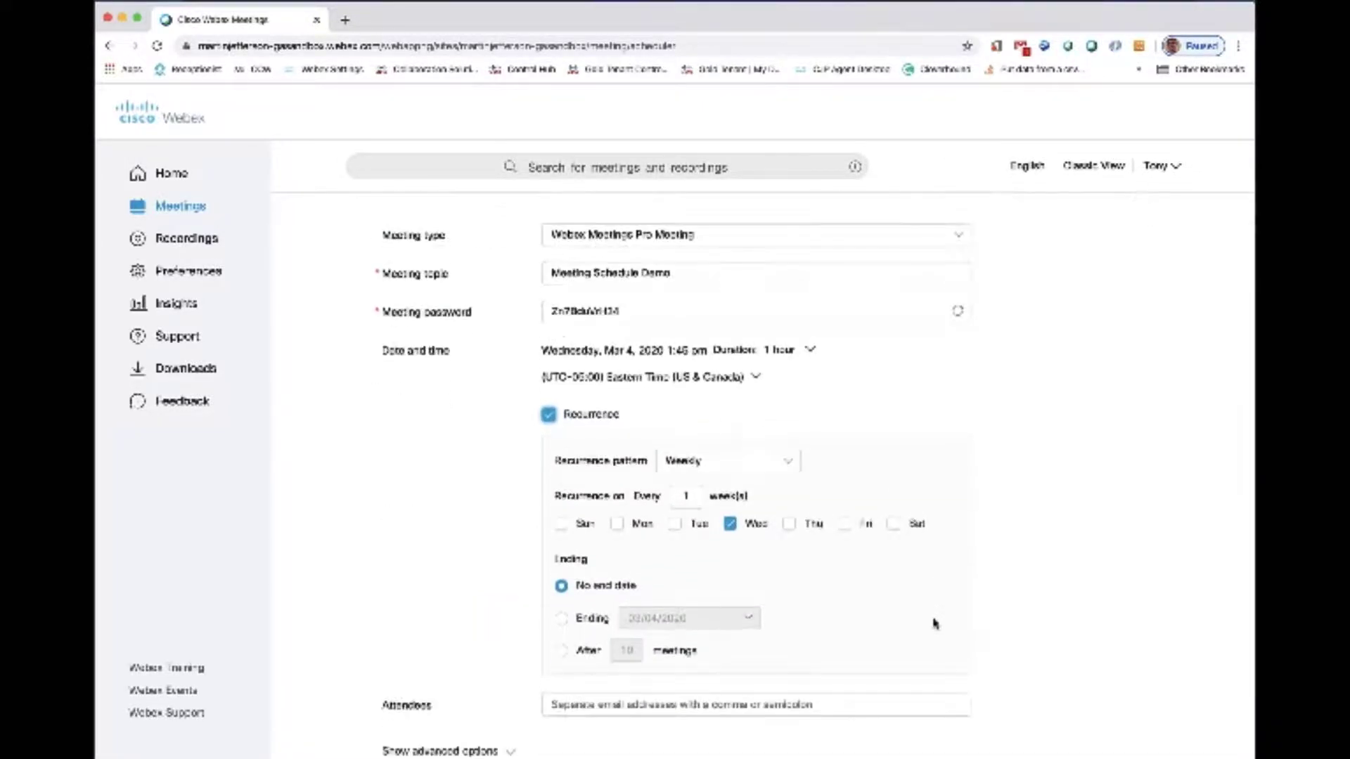
left_click(549, 415)
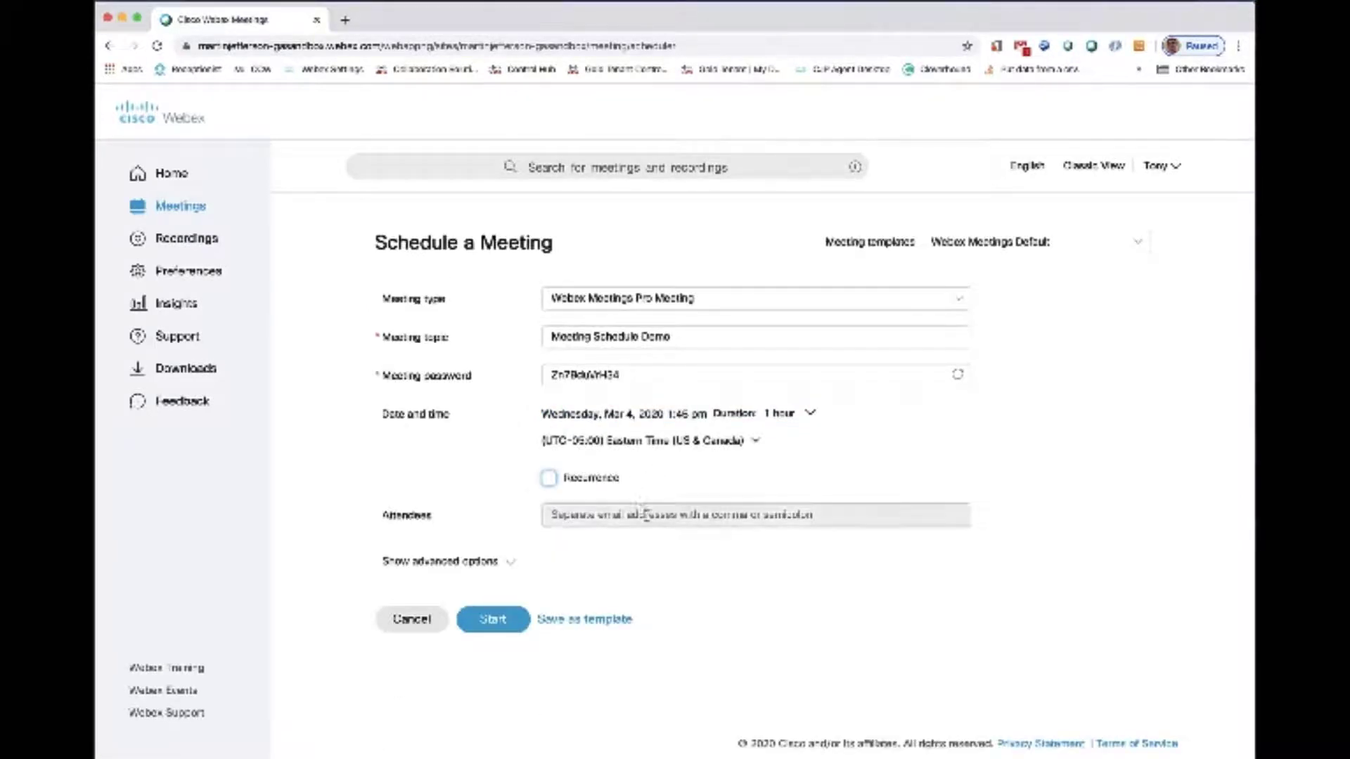
- Add two attendees to the meeting using their suggested e-mail addresses and matching directory contacts
left_click(647, 515)
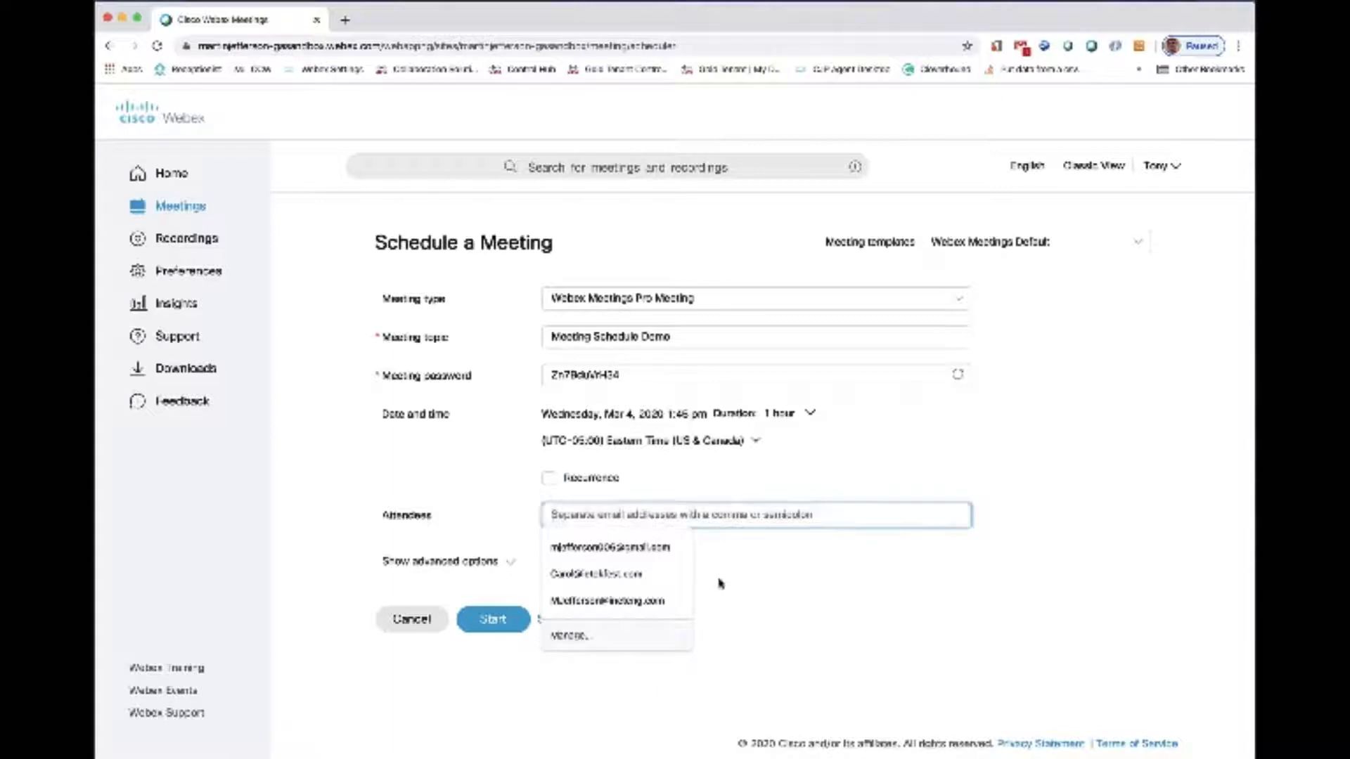
left_click(668, 574)
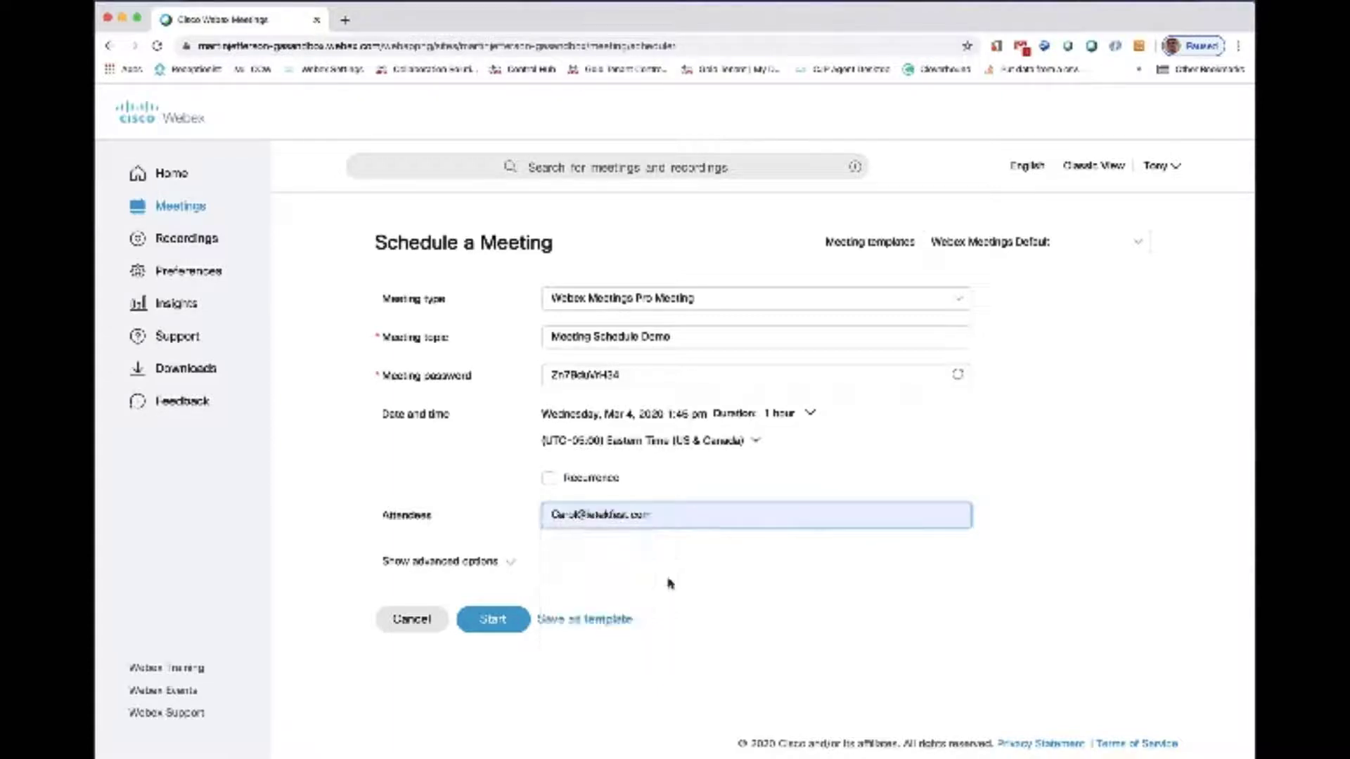
key("Return")
left_click(699, 517)
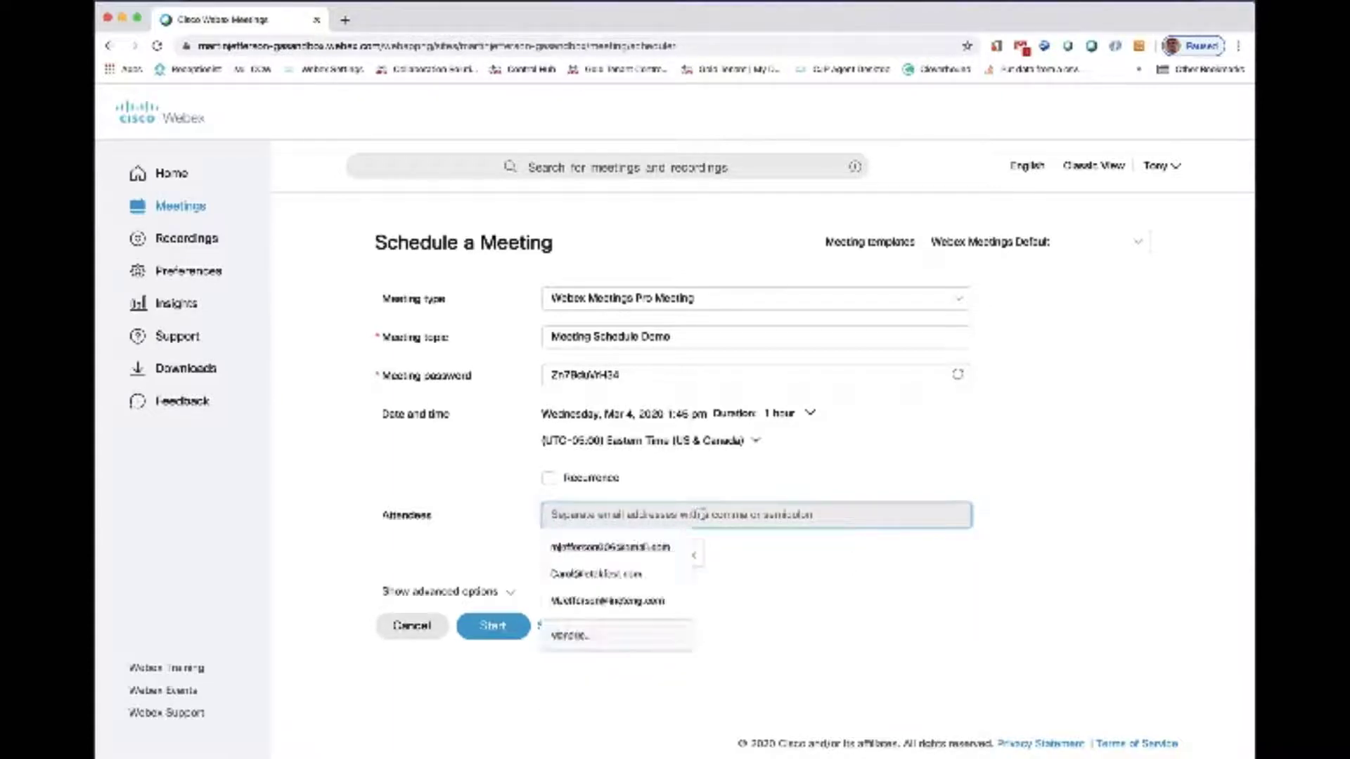
left_click(650, 602)
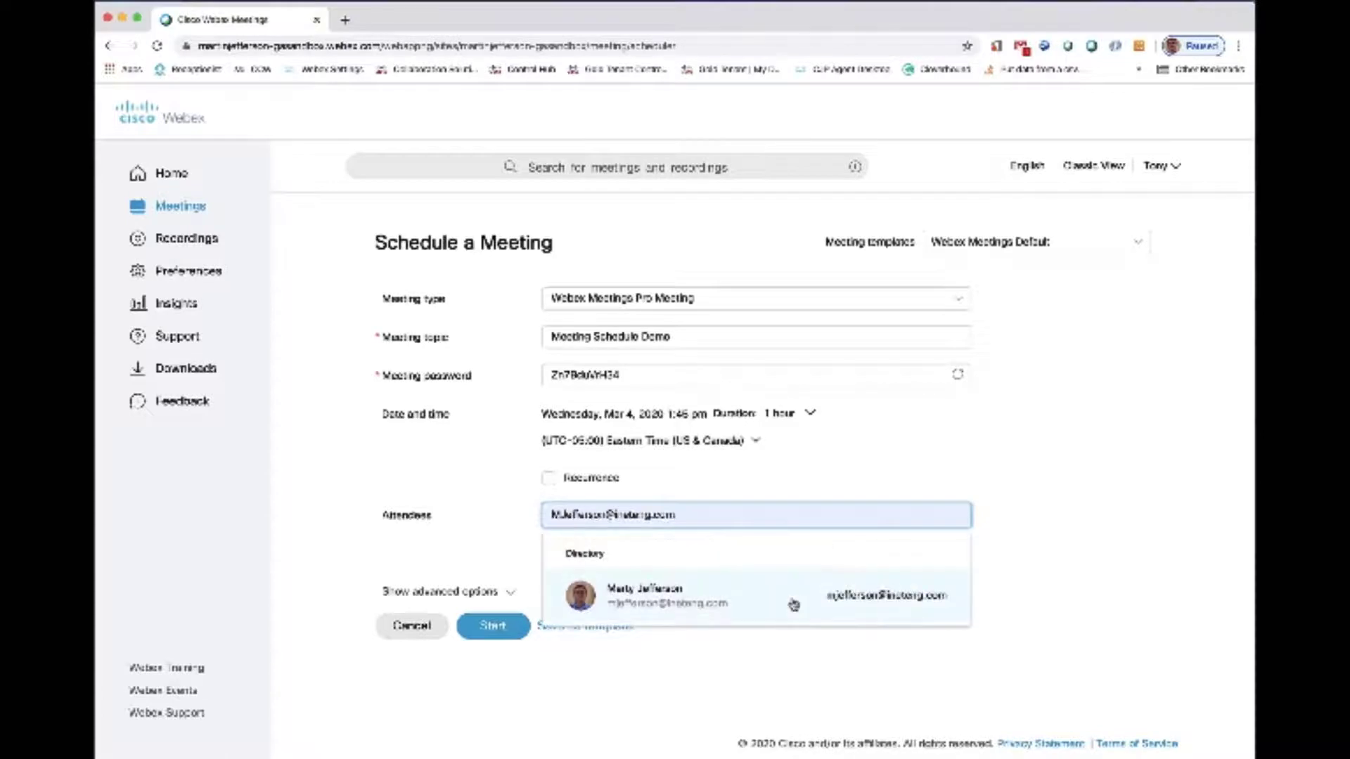
left_click(793, 605)
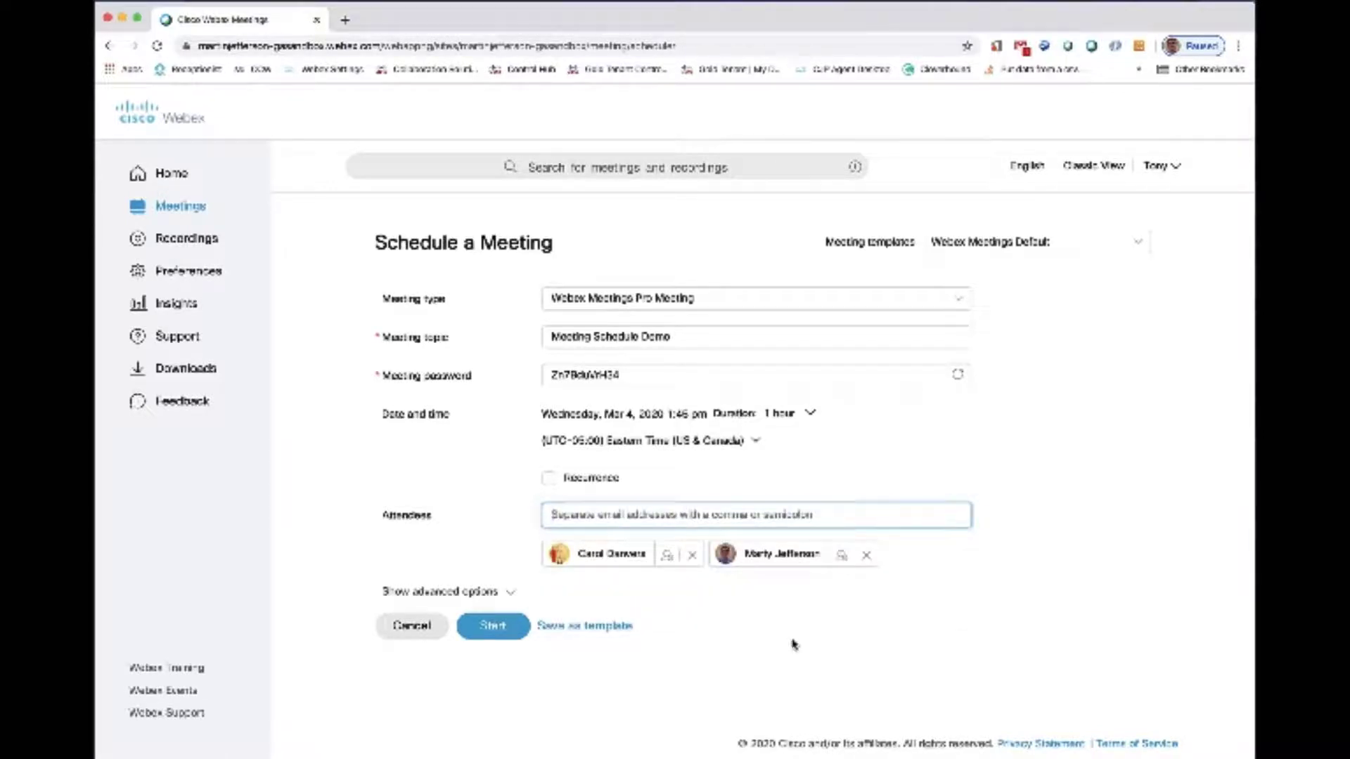
- Expand the advanced options and review the audio connection settings, including the entry and exit tone choices
left_click(505, 594)
scroll(823, 612, "down", 1)
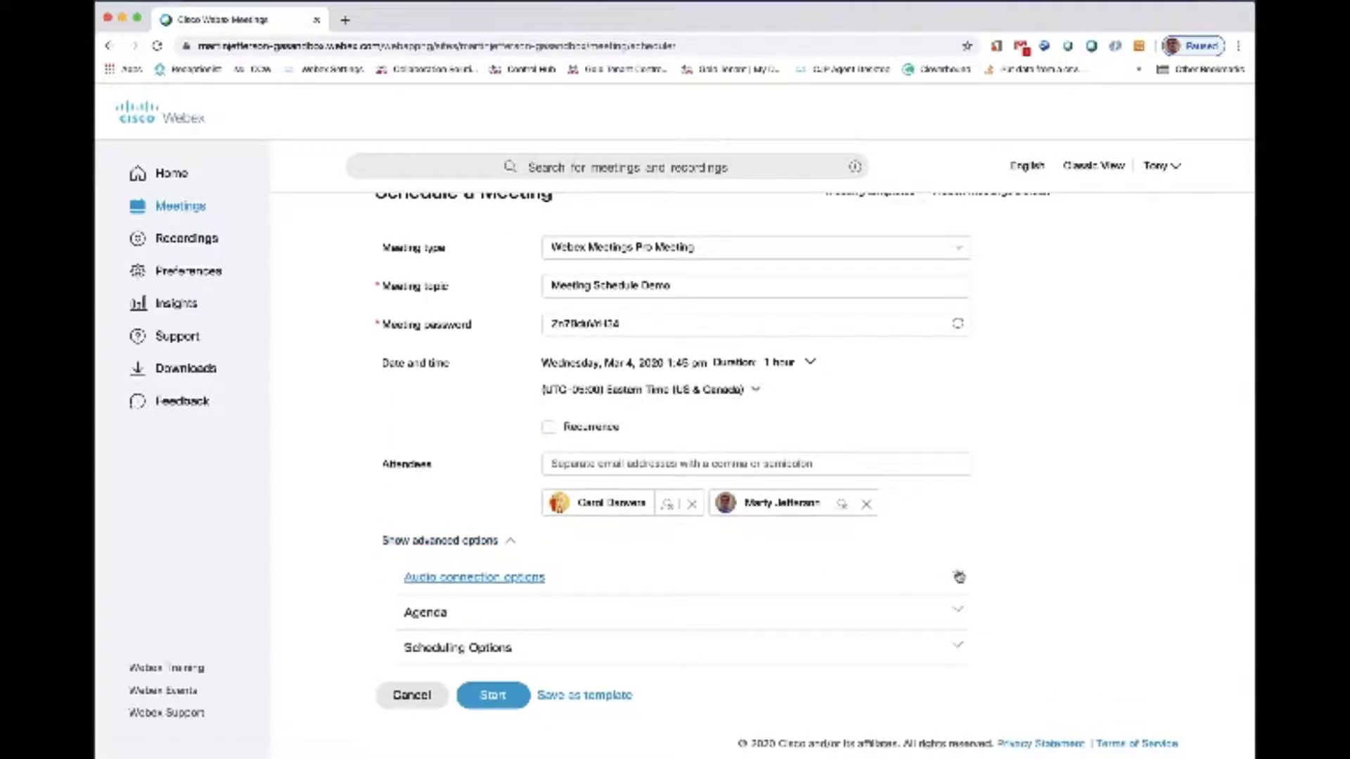
left_click(959, 577)
scroll(1023, 573, "down", 2)
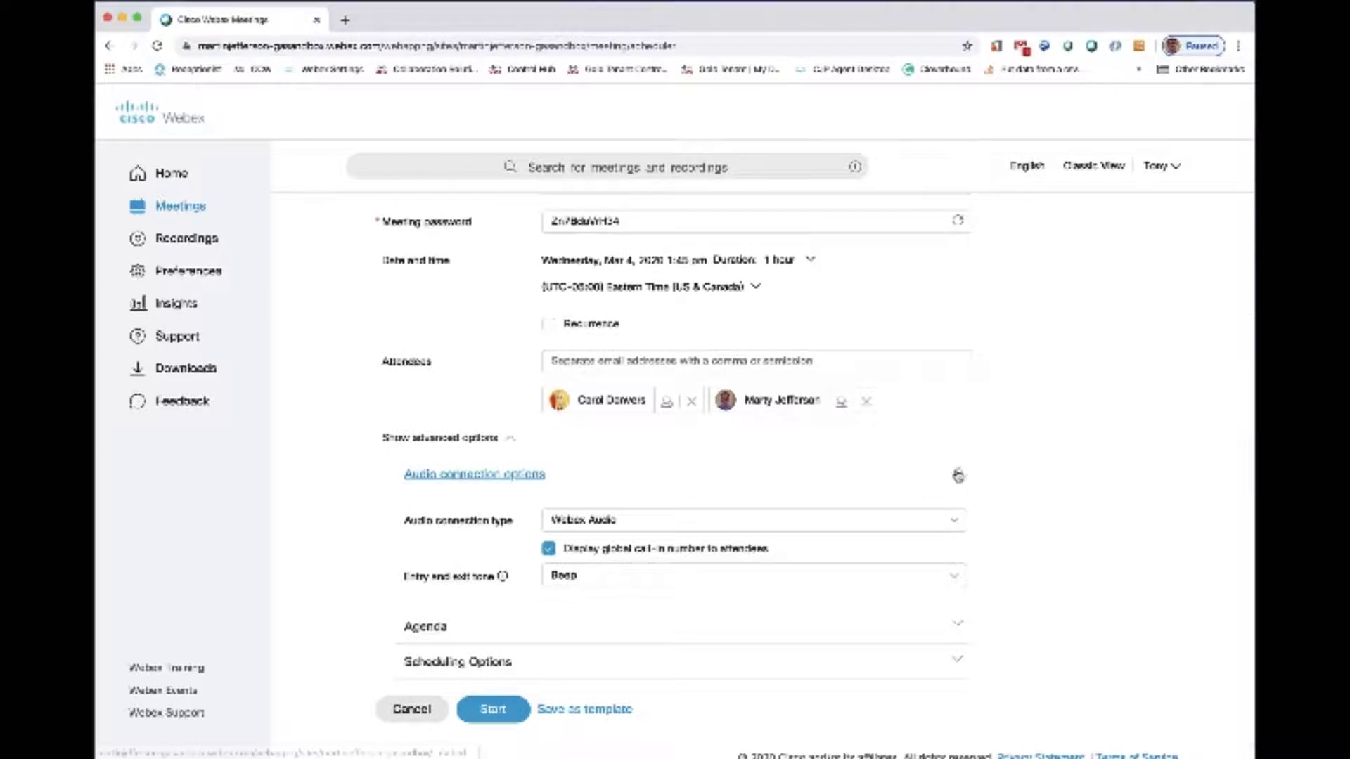
left_click(889, 580)
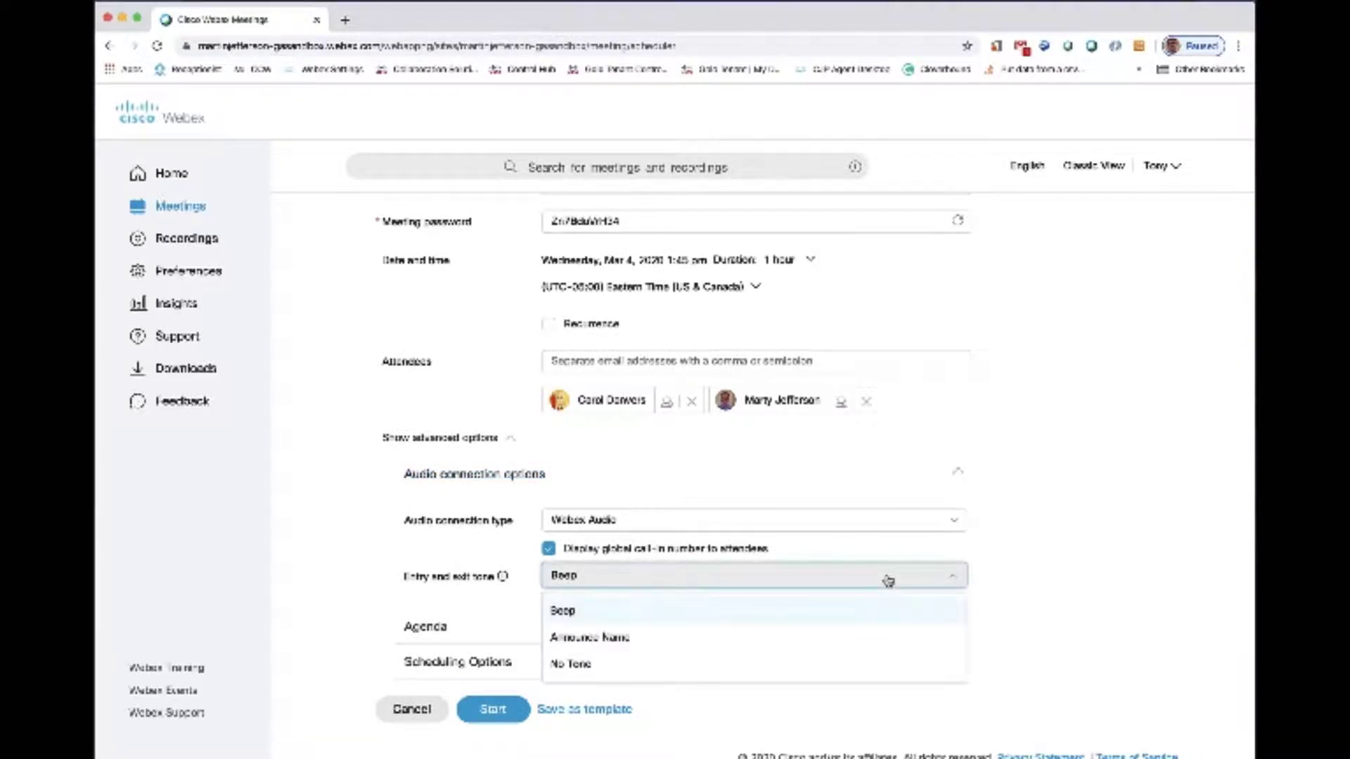
left_click(889, 580)
left_click(958, 472)
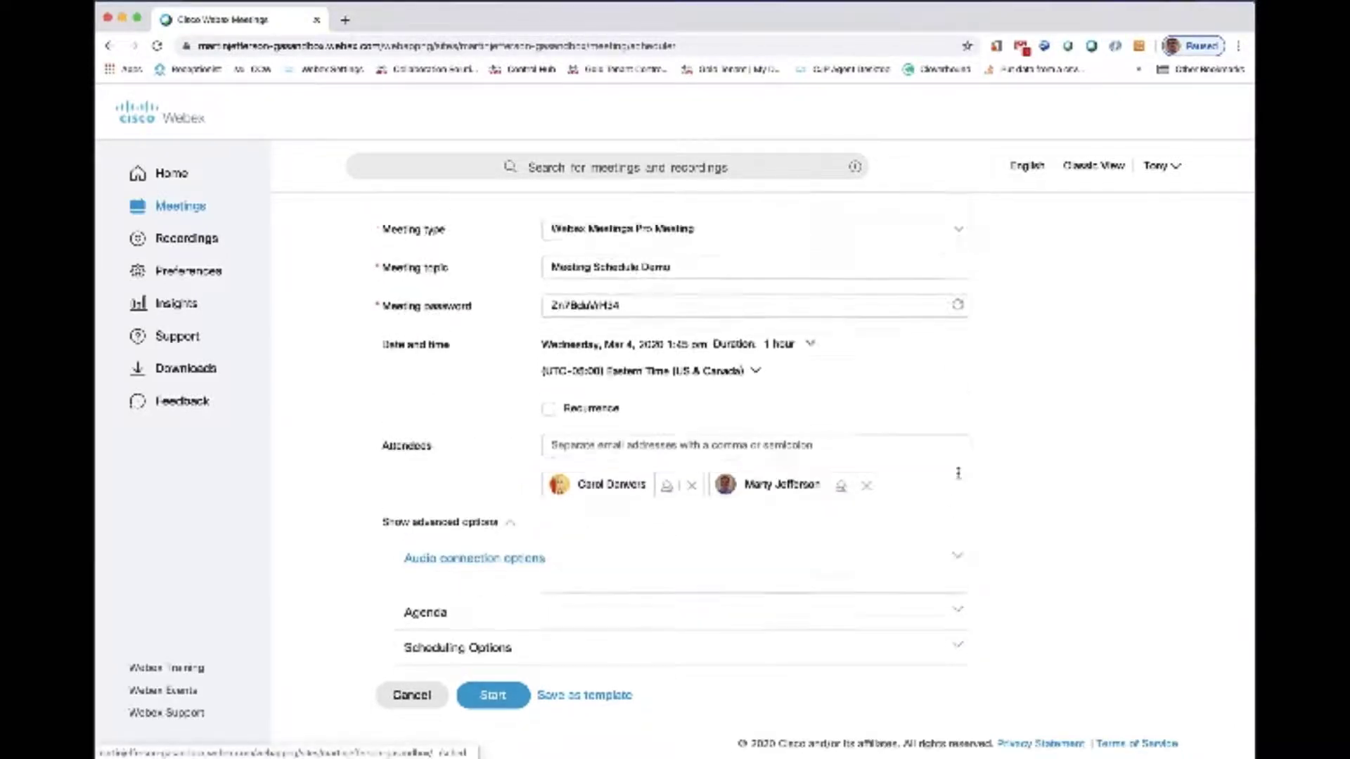
- Review the meeting's agenda field and scheduling options, including recording, registration and attendee privileges, and collapse both sections
left_click(961, 606)
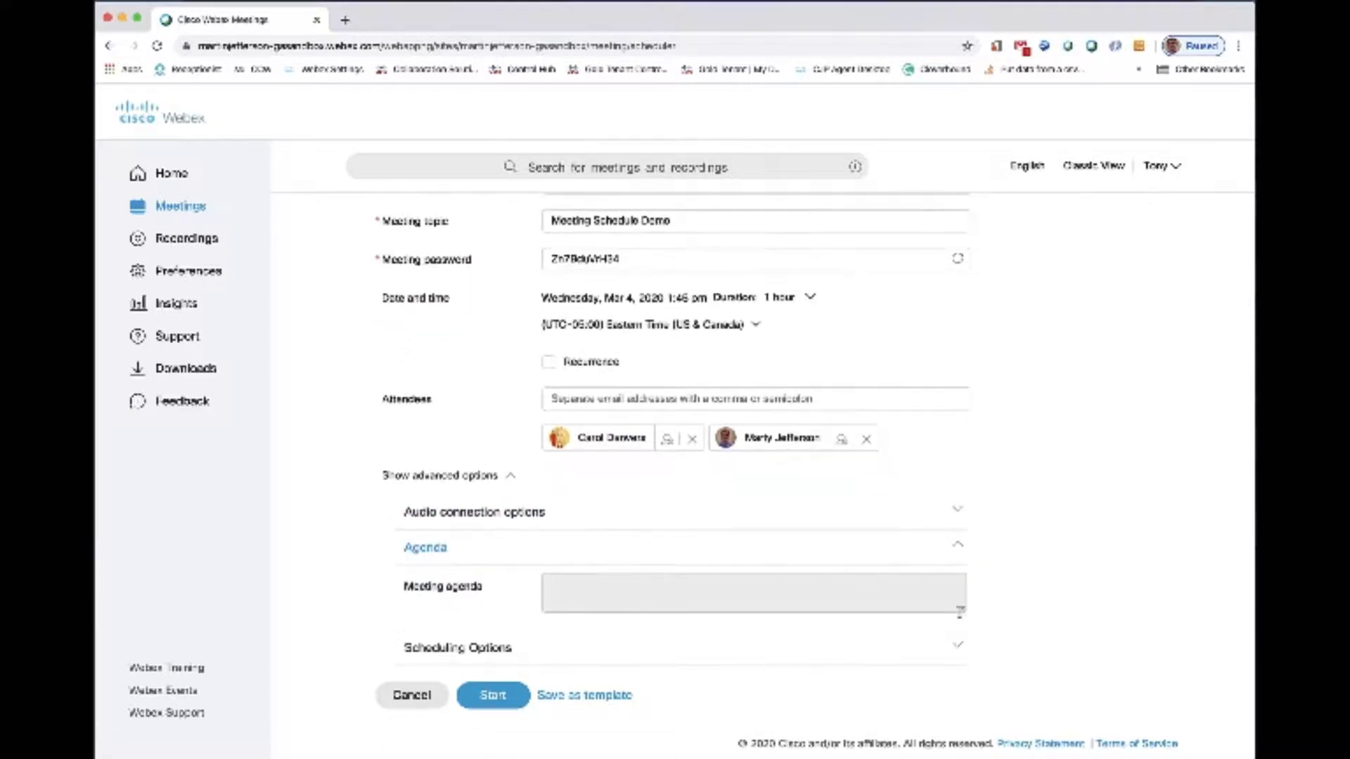
left_click(961, 550)
left_click(958, 646)
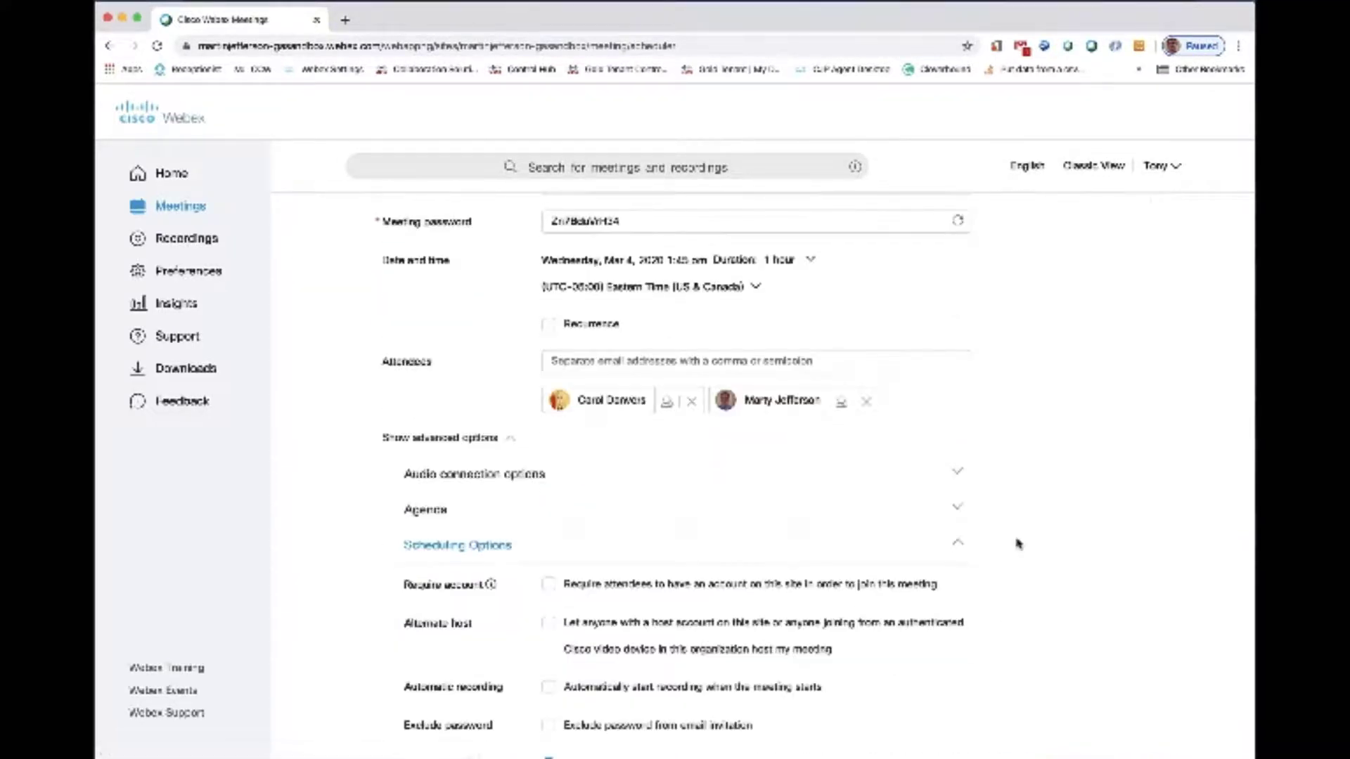
scroll(1019, 543, "down", 5)
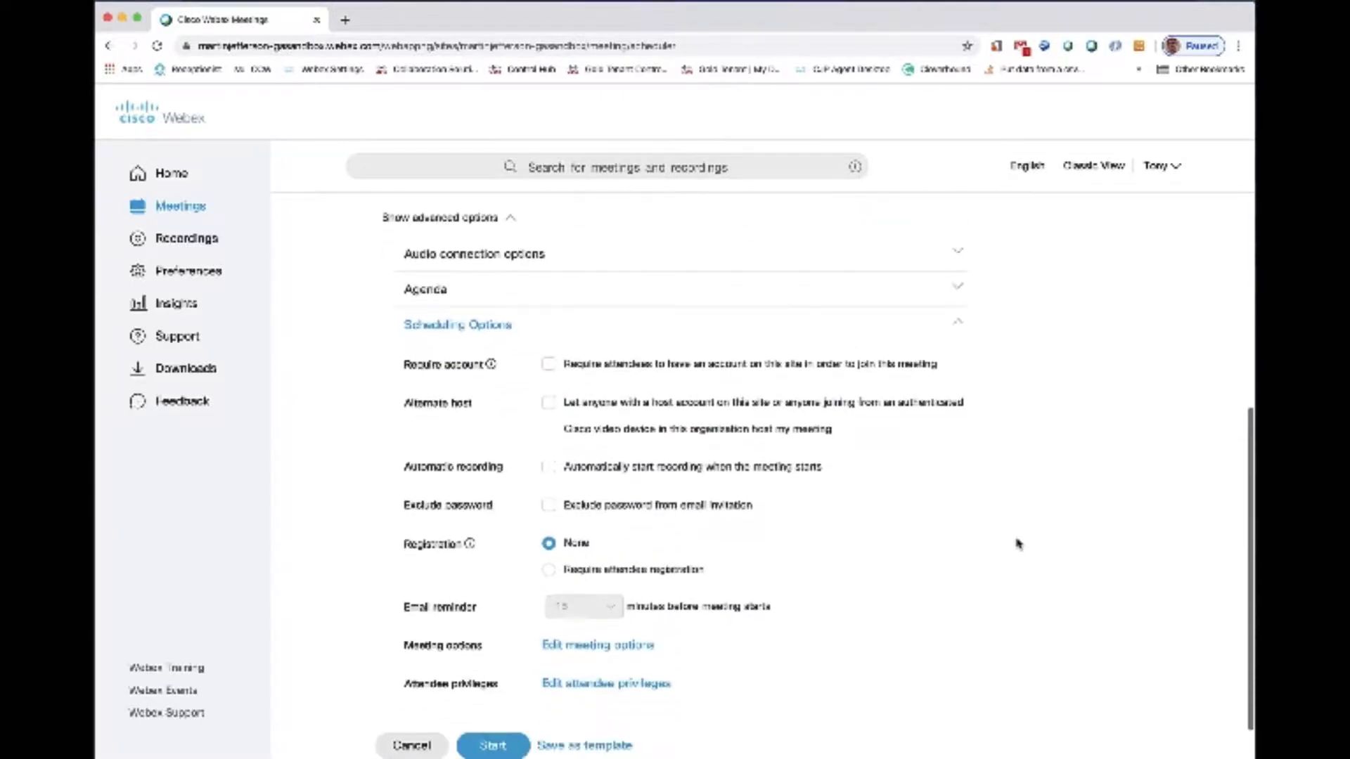
scroll(1019, 543, "down", 1)
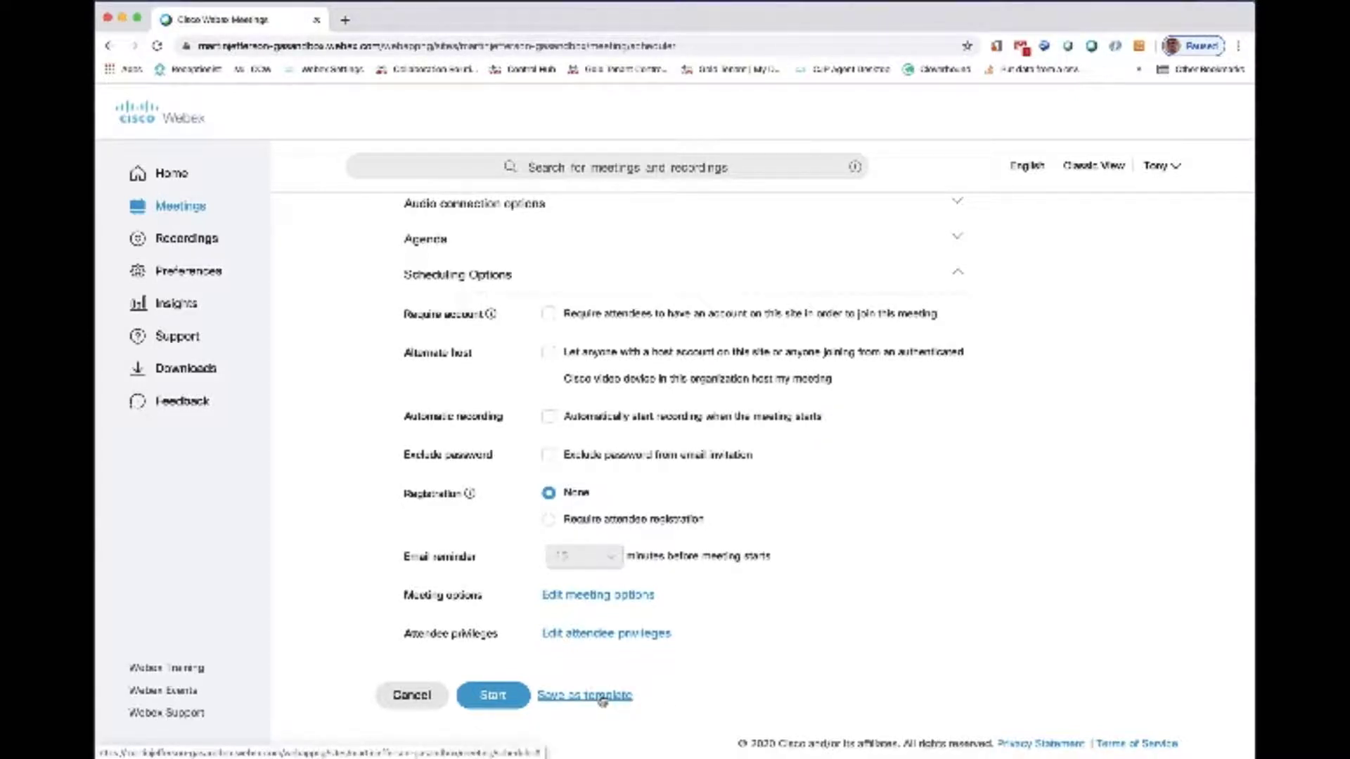
scroll(795, 663, "up", 1)
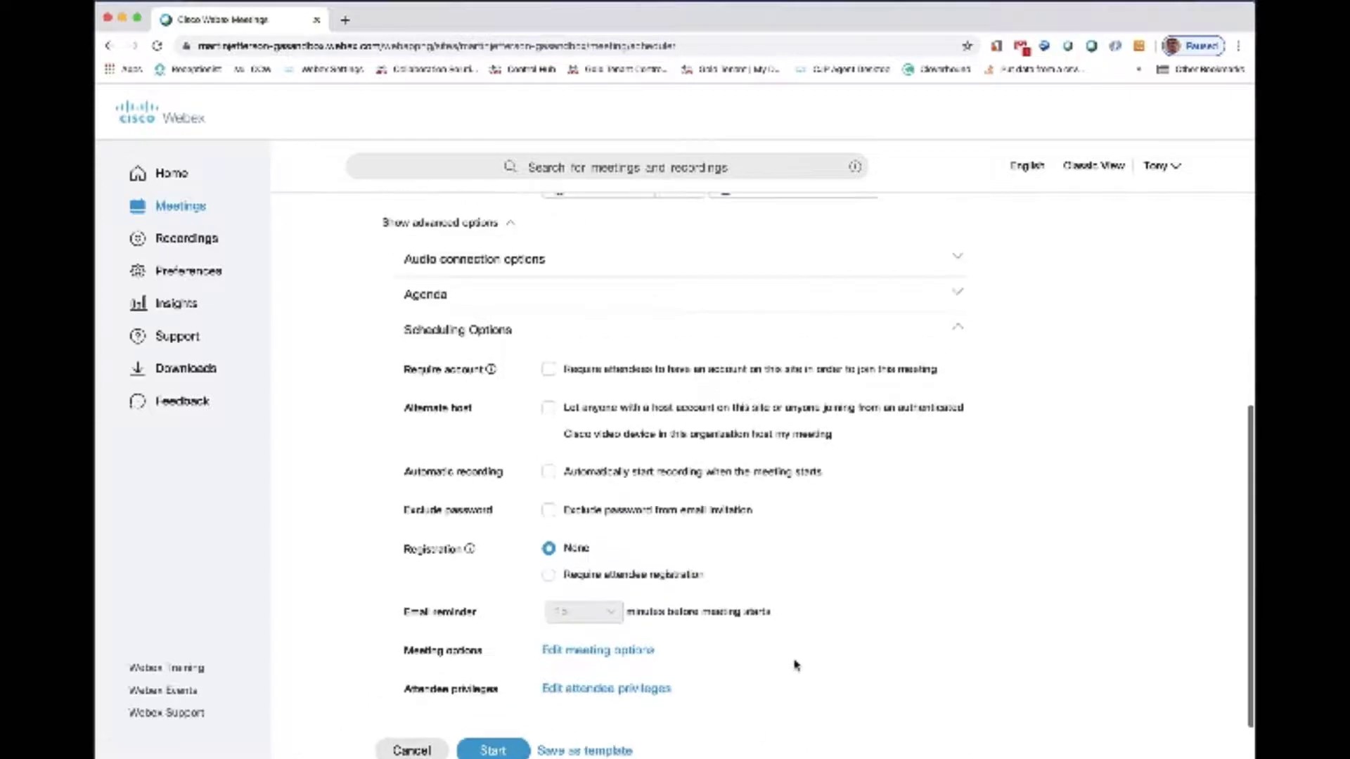
left_click(958, 330)
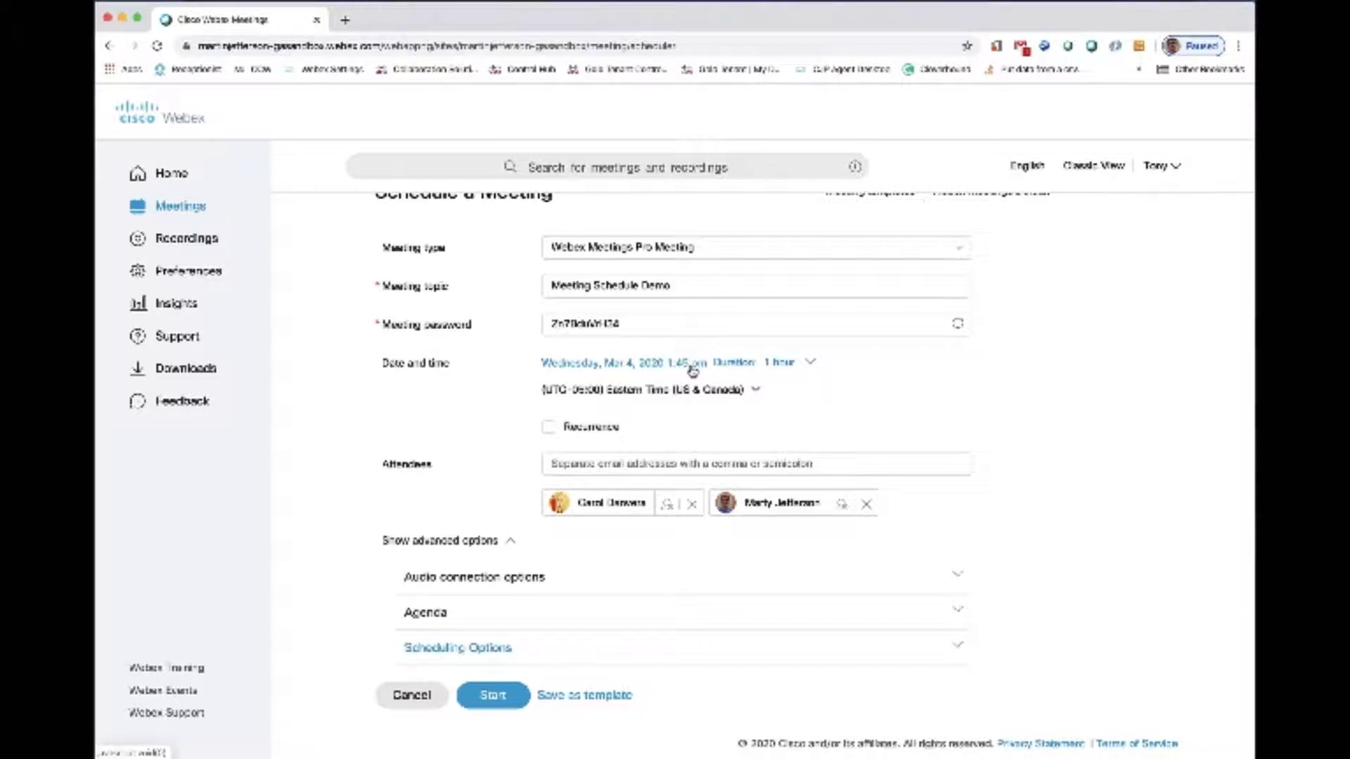
- Change the meeting's start time to 1:50 pm and schedule the meeting
left_click(810, 365)
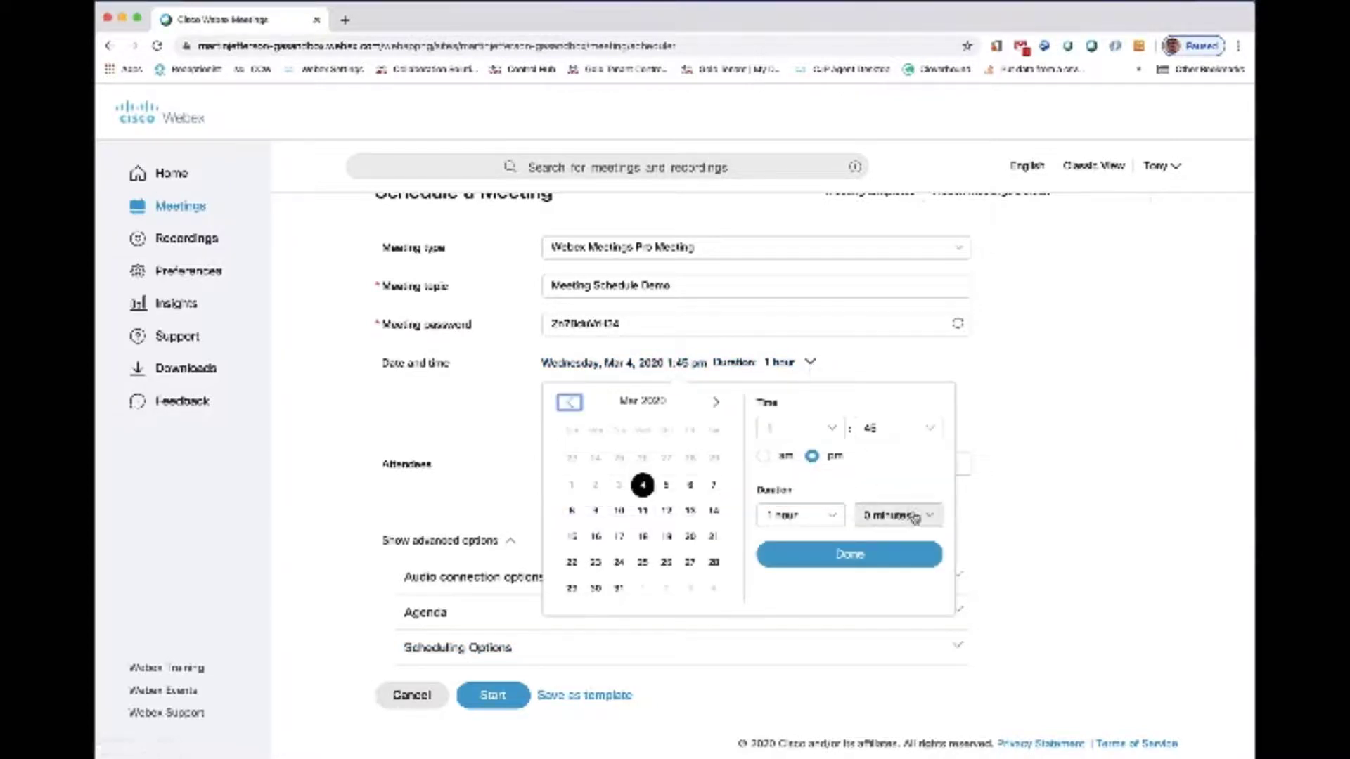
left_click(929, 428)
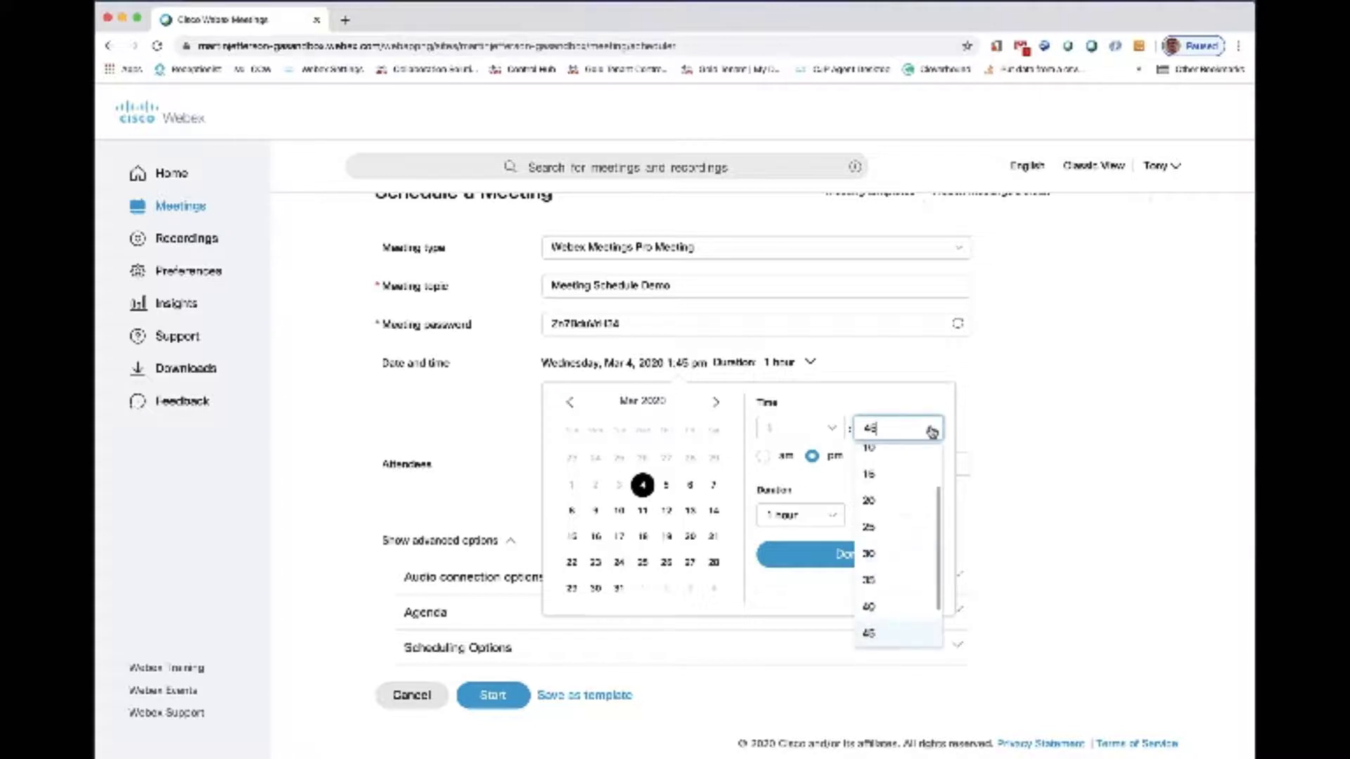
scroll(899, 550, "down", 2)
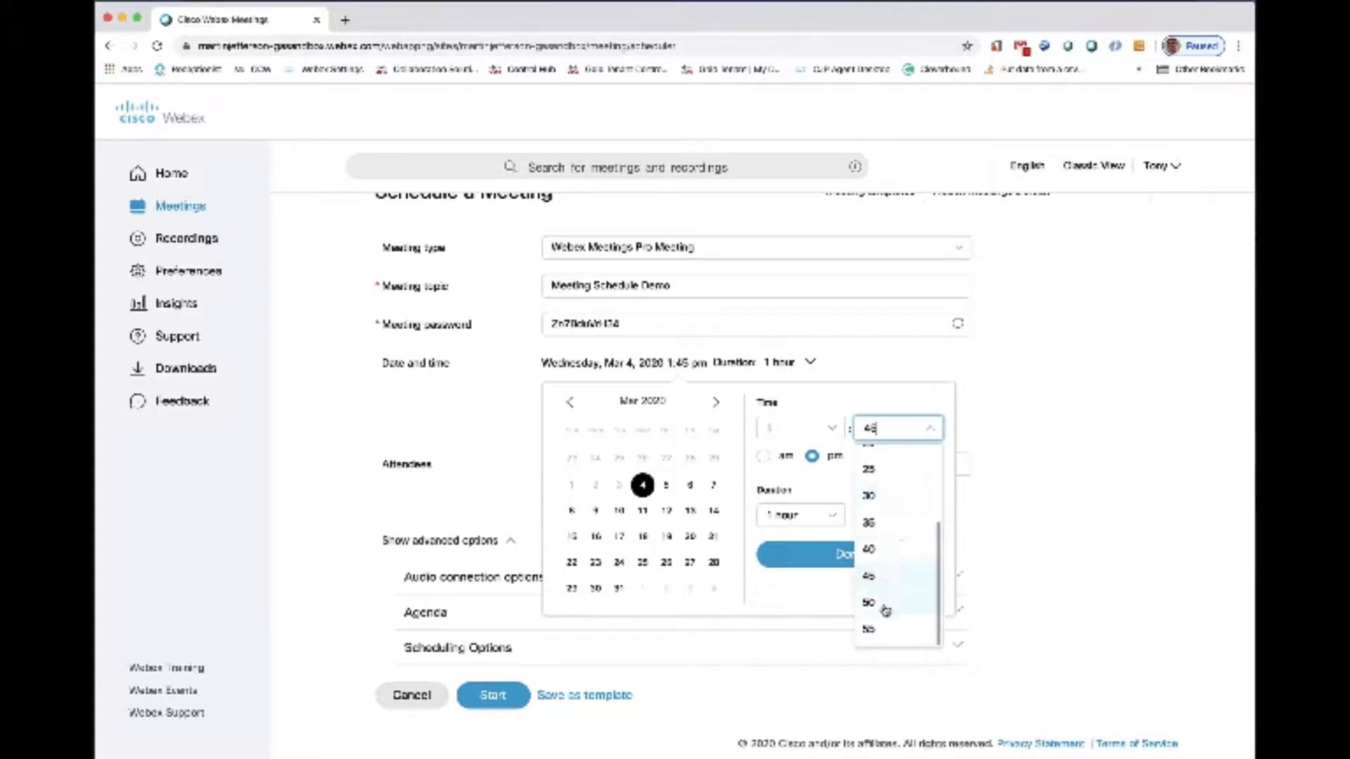
left_click(884, 603)
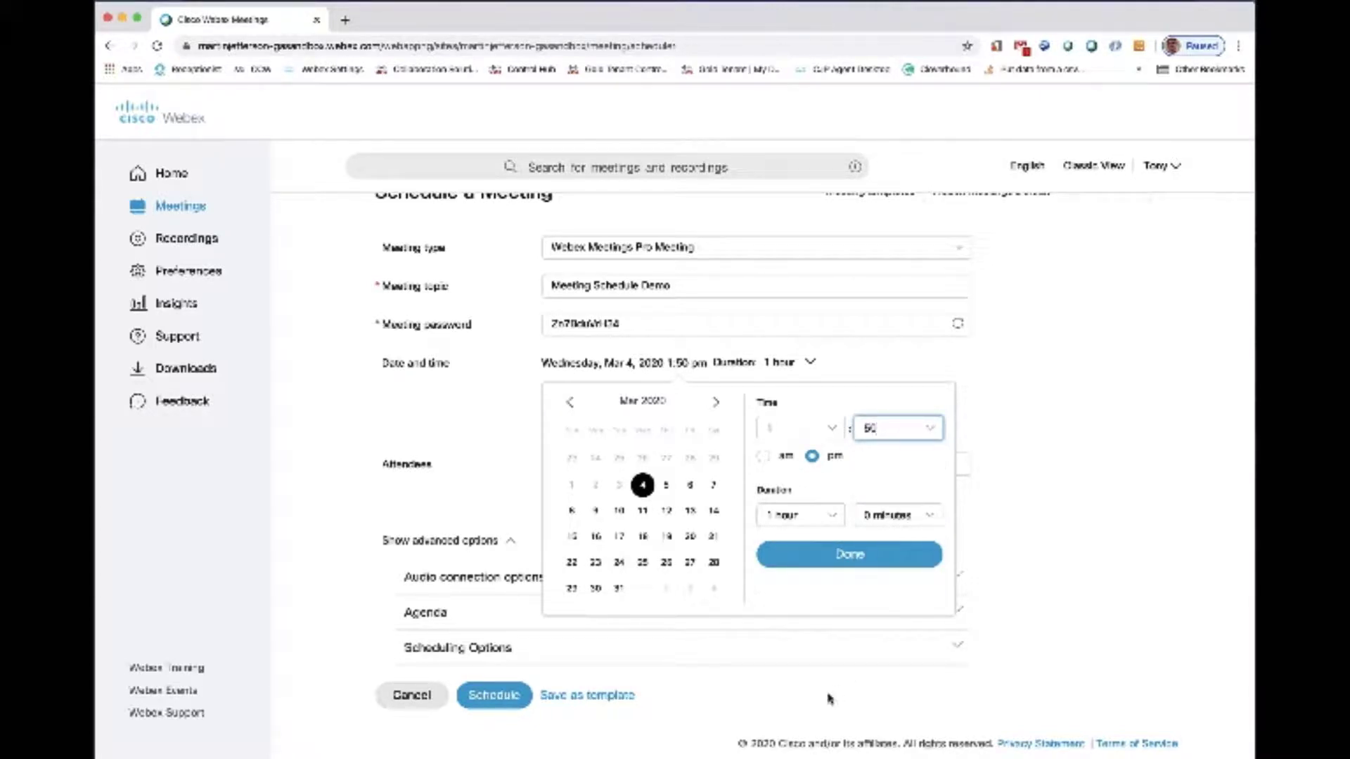
left_click(840, 562)
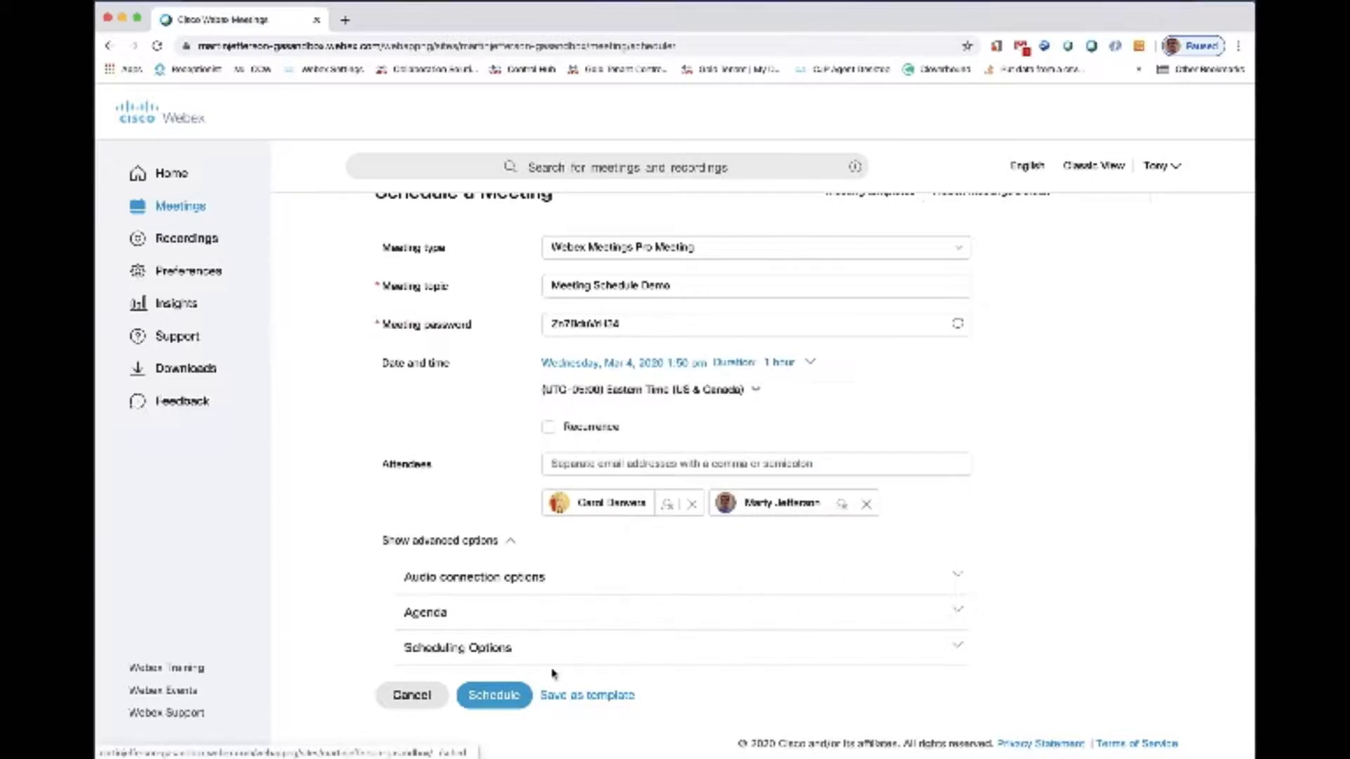
left_click(504, 698)
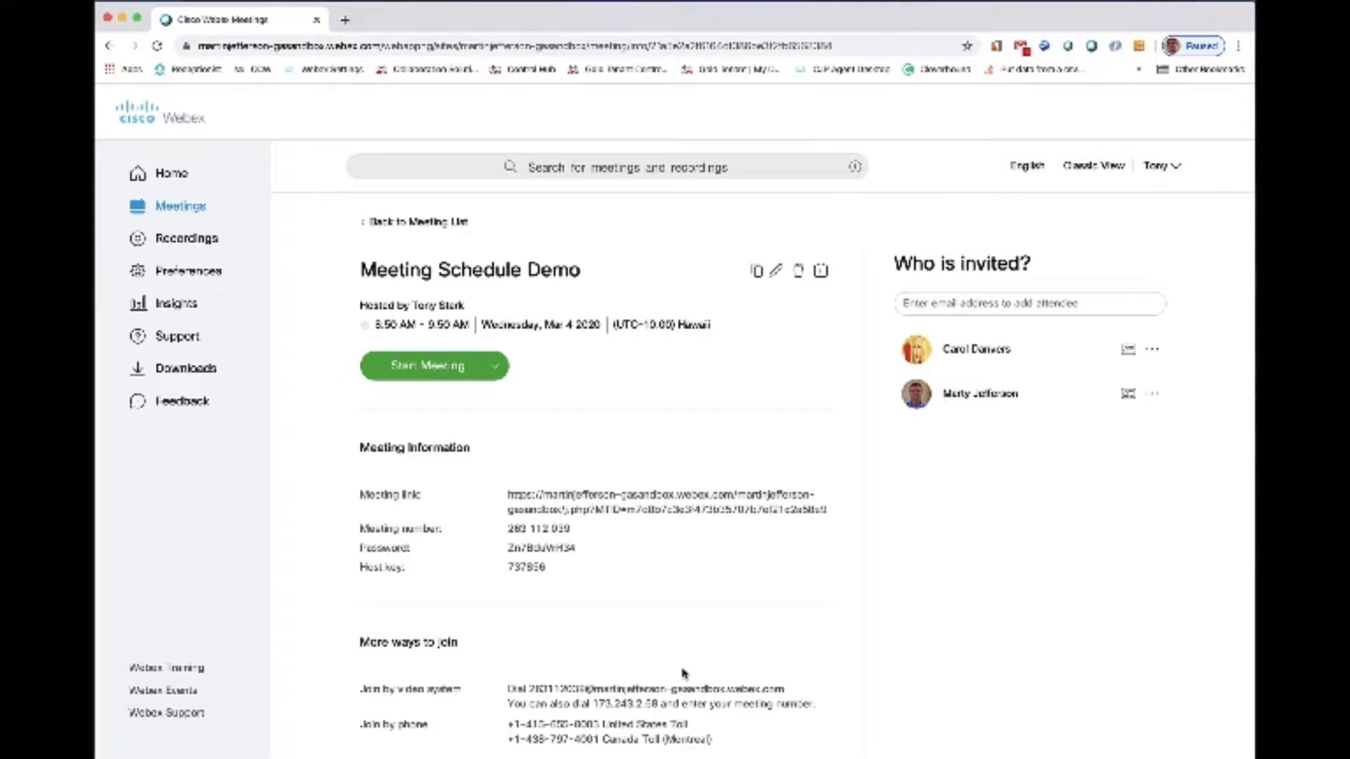
- Review the scheduled meeting's information page and its additional ways to join, and move the reminder window
scroll(686, 674, "down", 2)
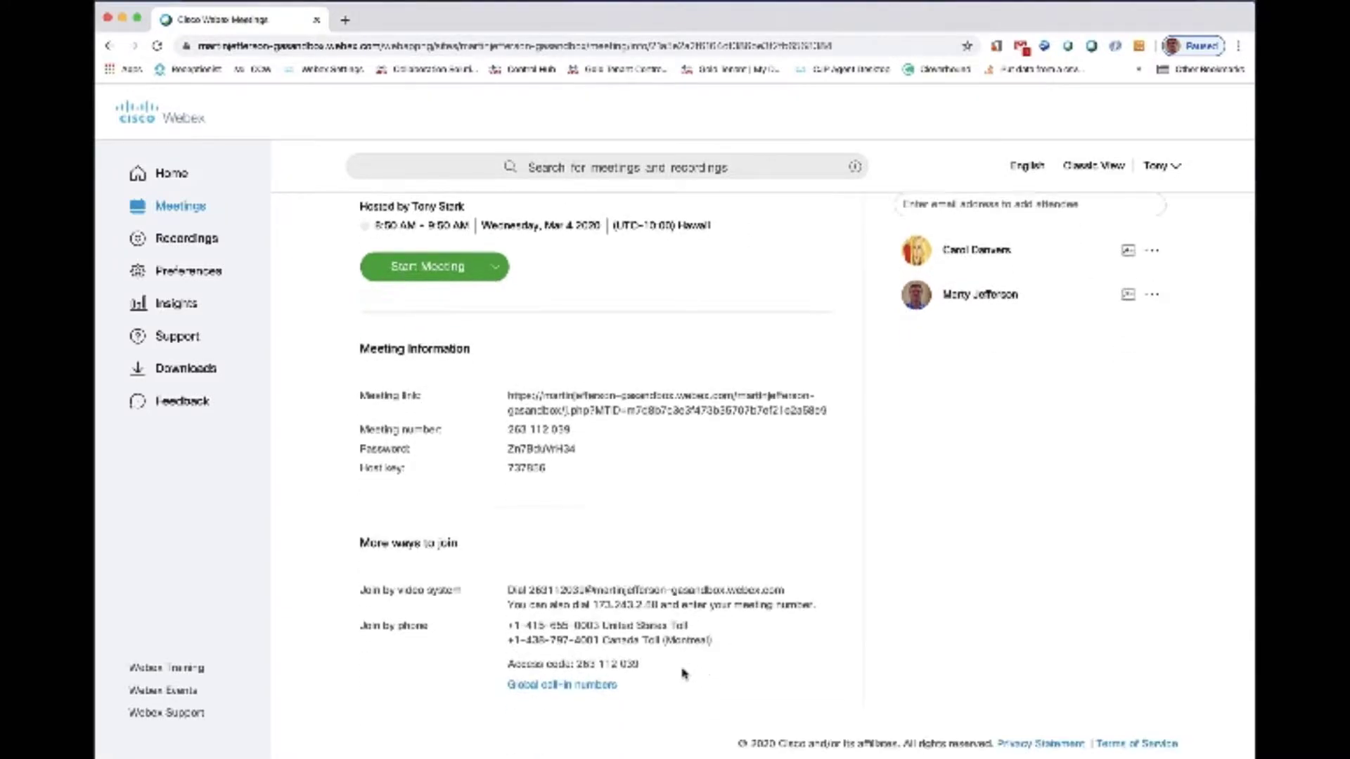
scroll(685, 674, "up", 2)
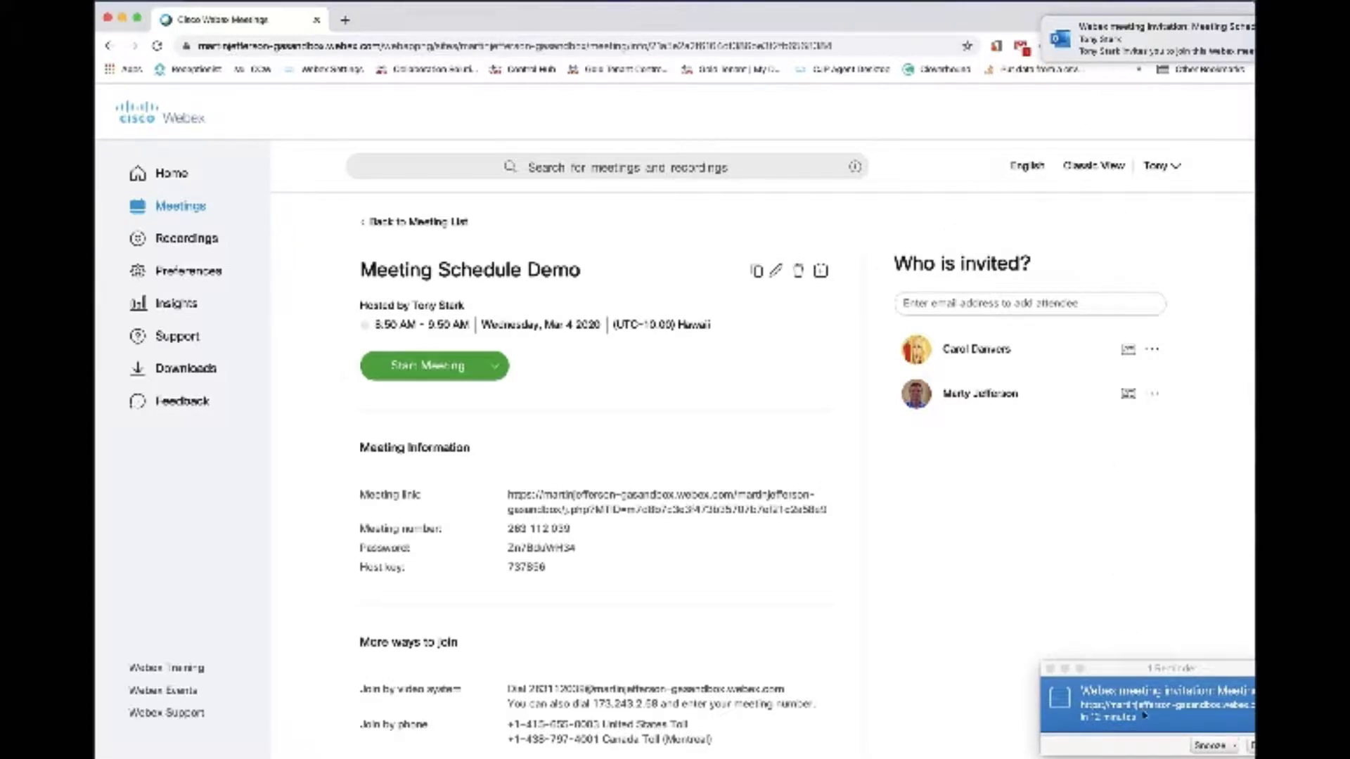
left_click(1194, 672)
left_click_drag(1193, 672, 1120, 665)
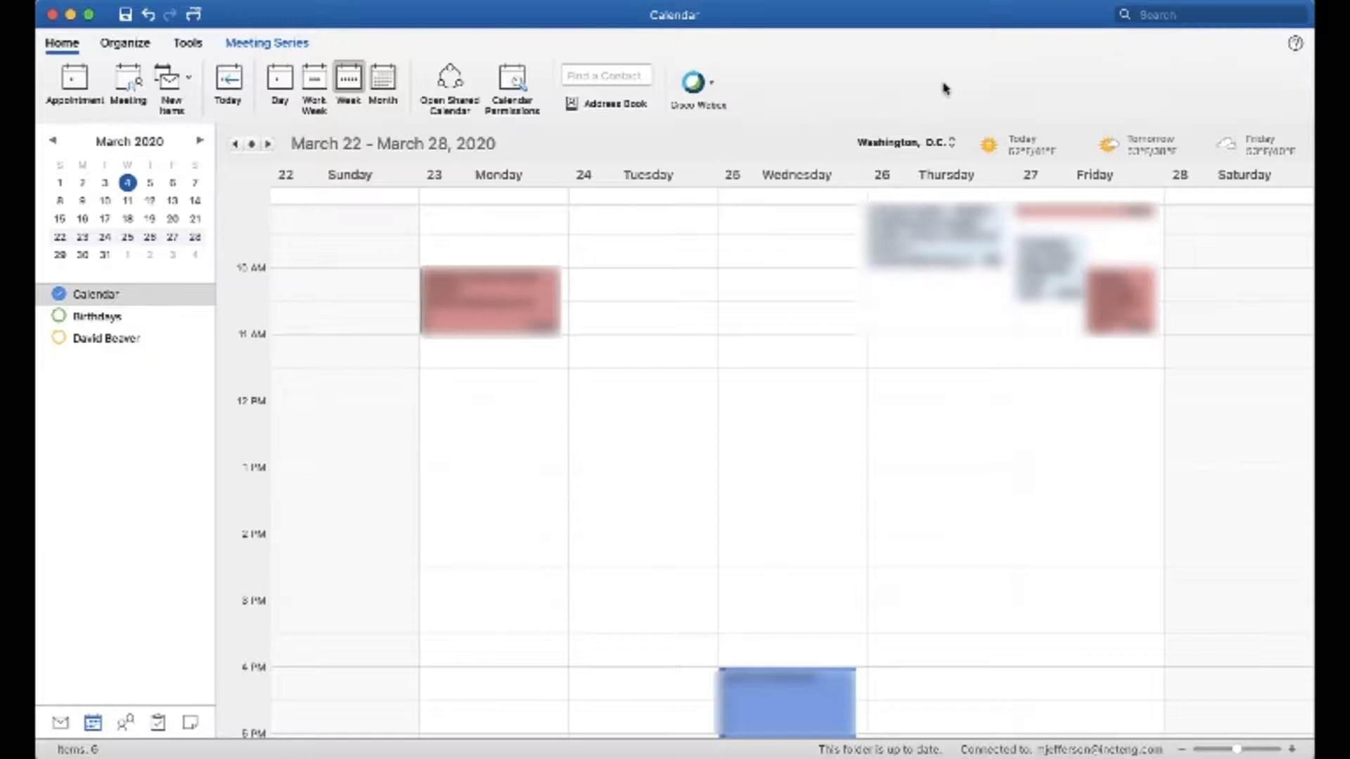
- In the Outlook calendar, view the available Cisco Webex scheduling commands and close the list without choosing one
left_click(711, 84)
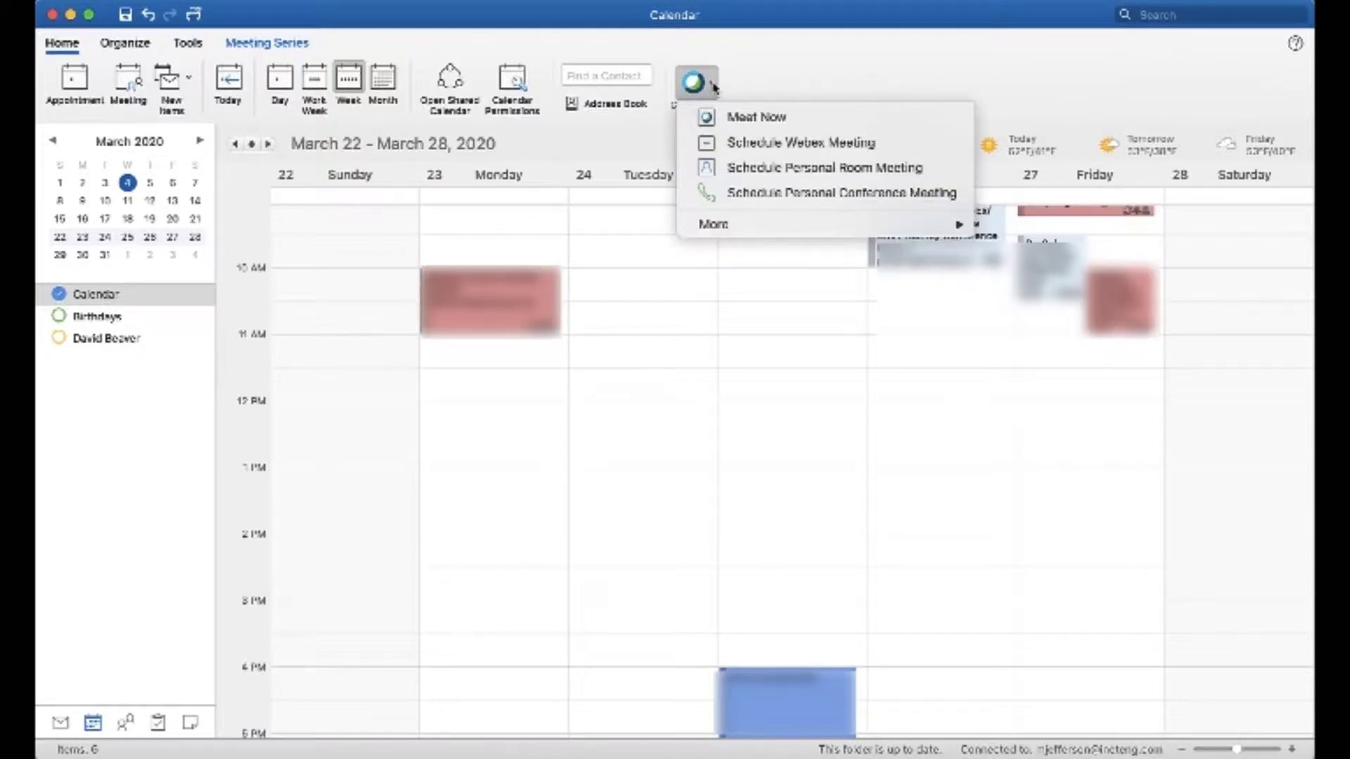
mouse_move(773, 225)
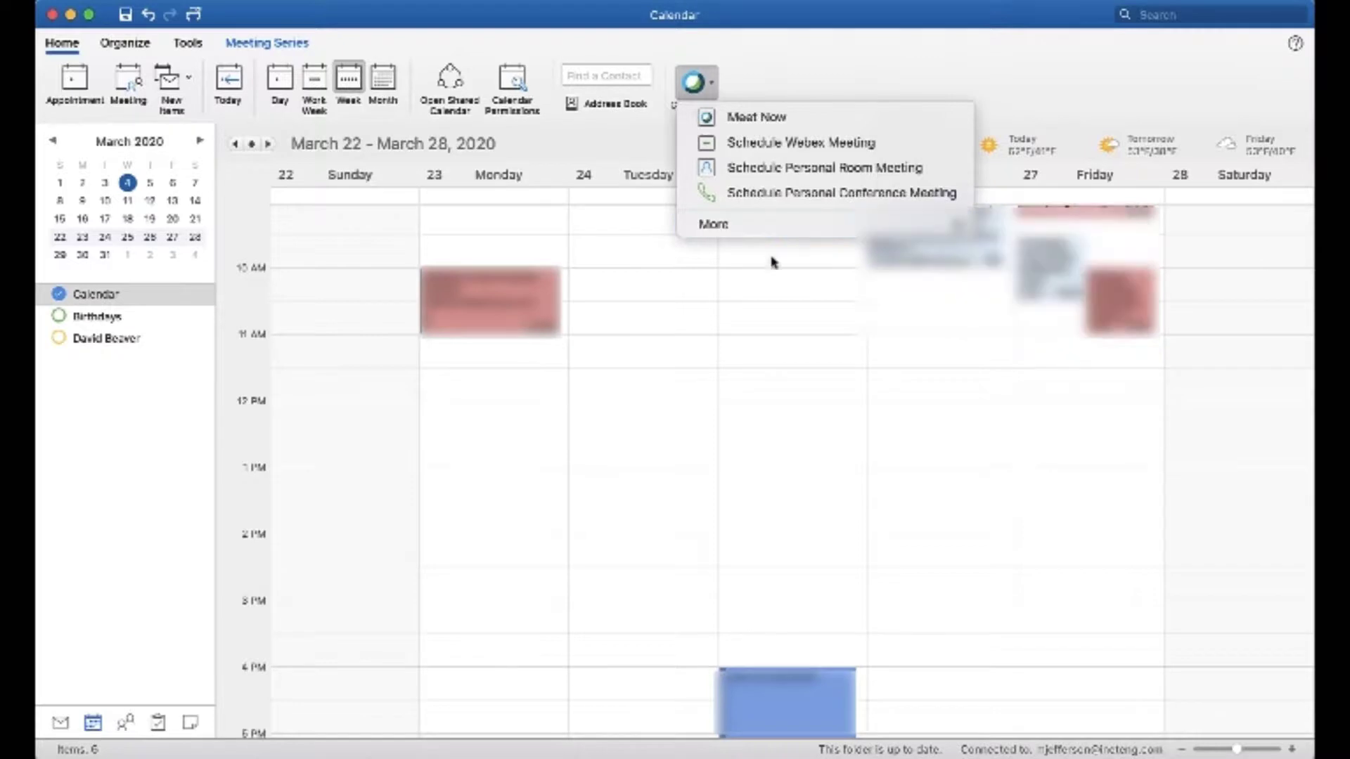
left_click(767, 304)
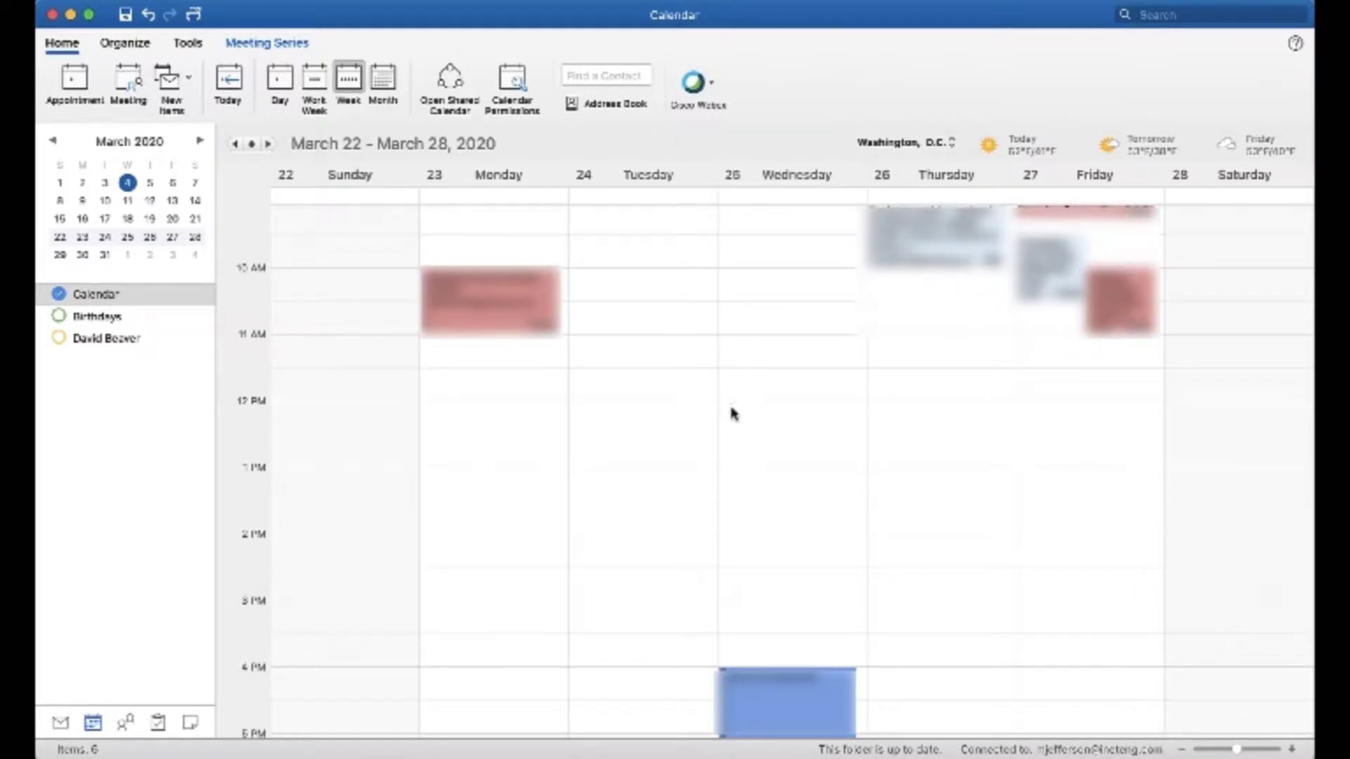
- Create a calendar appointment on Wednesday, March 25, from 12 PM to 1 PM titled "Webex Meeting Scheduling"
left_click_drag(732, 412, 734, 460)
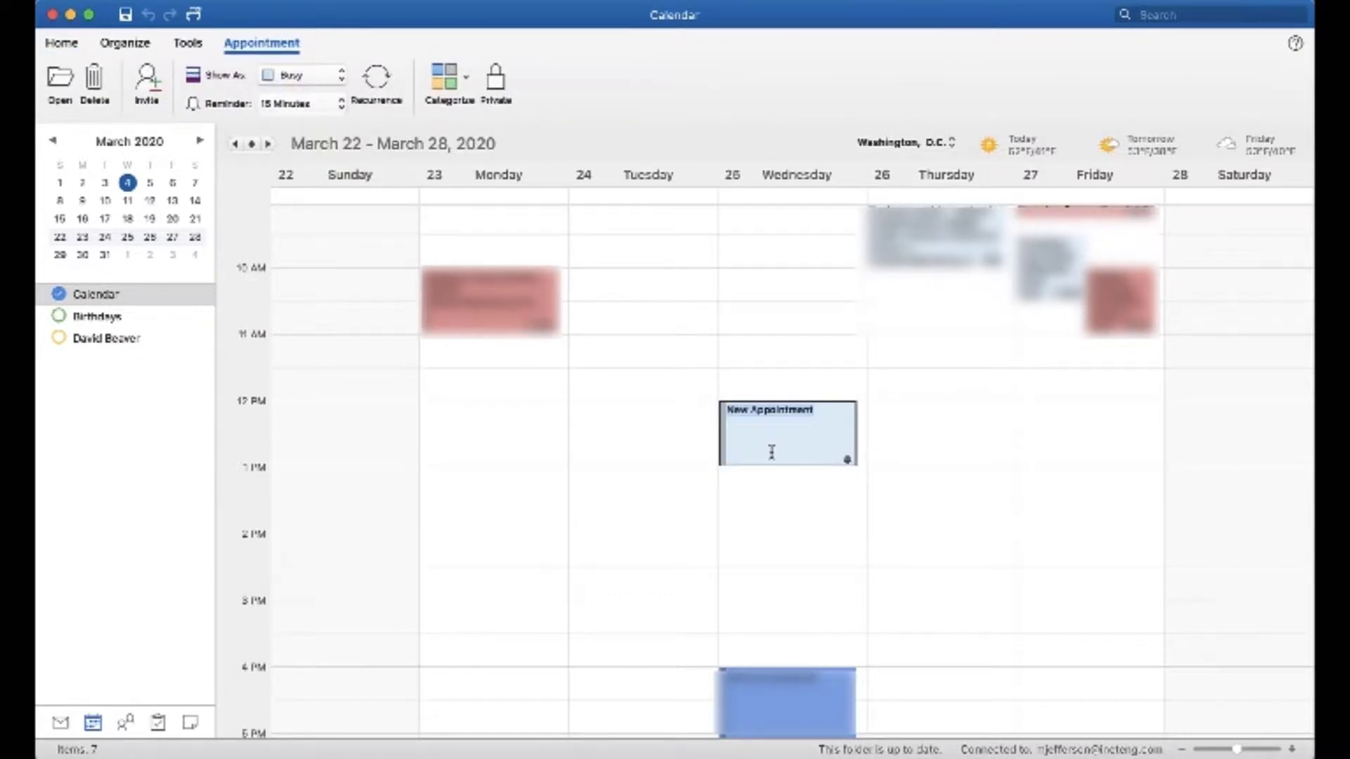
type("We")
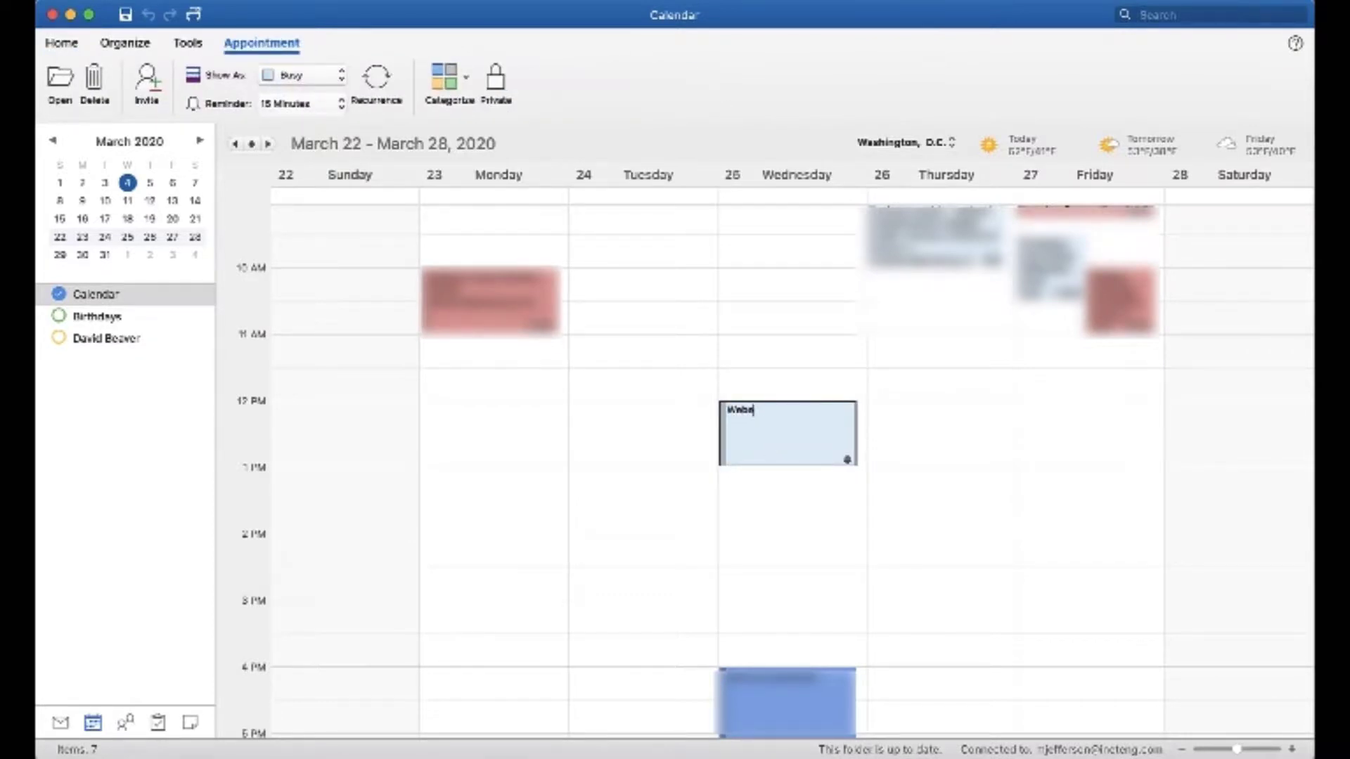
type("bex Meeting Scheduling")
key("Return")
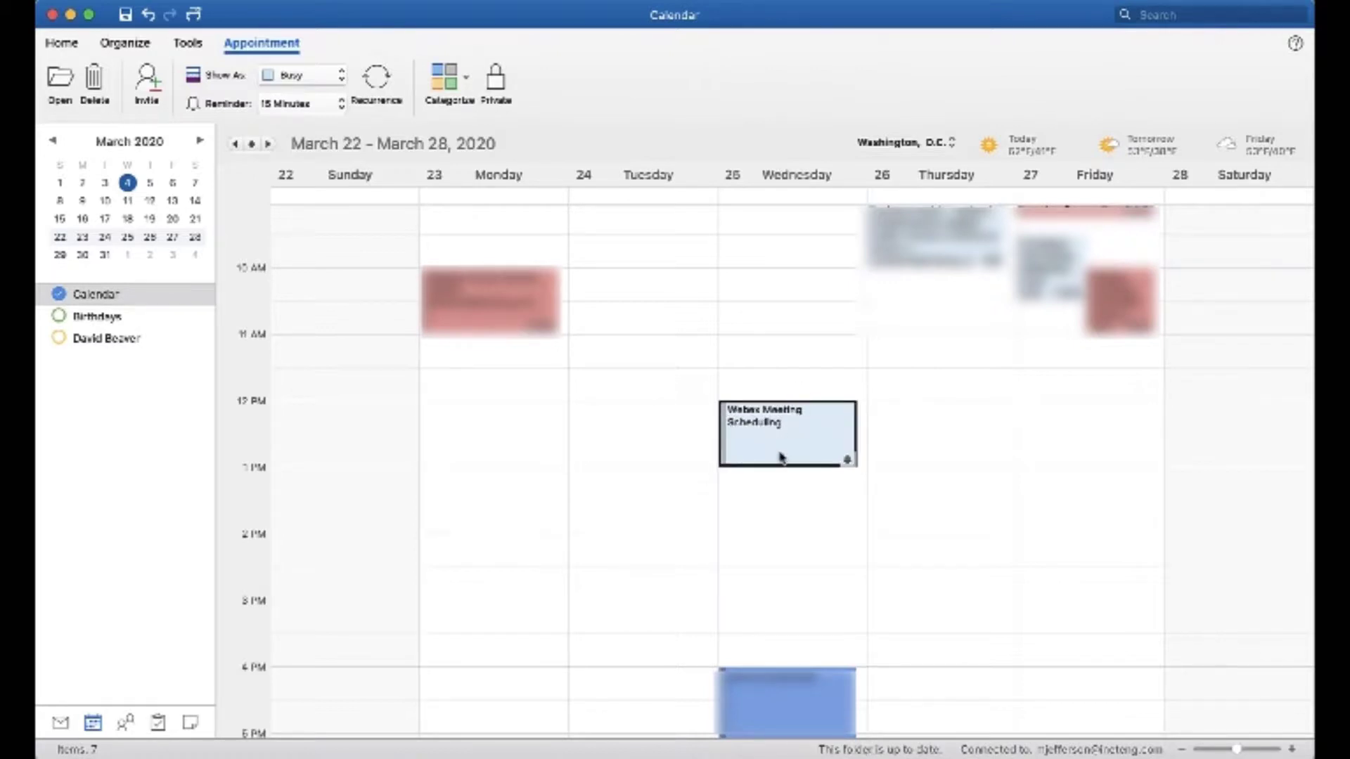
- Open the new Webex Meeting Scheduling appointment and set its location to "Virtual"
double_click(782, 457)
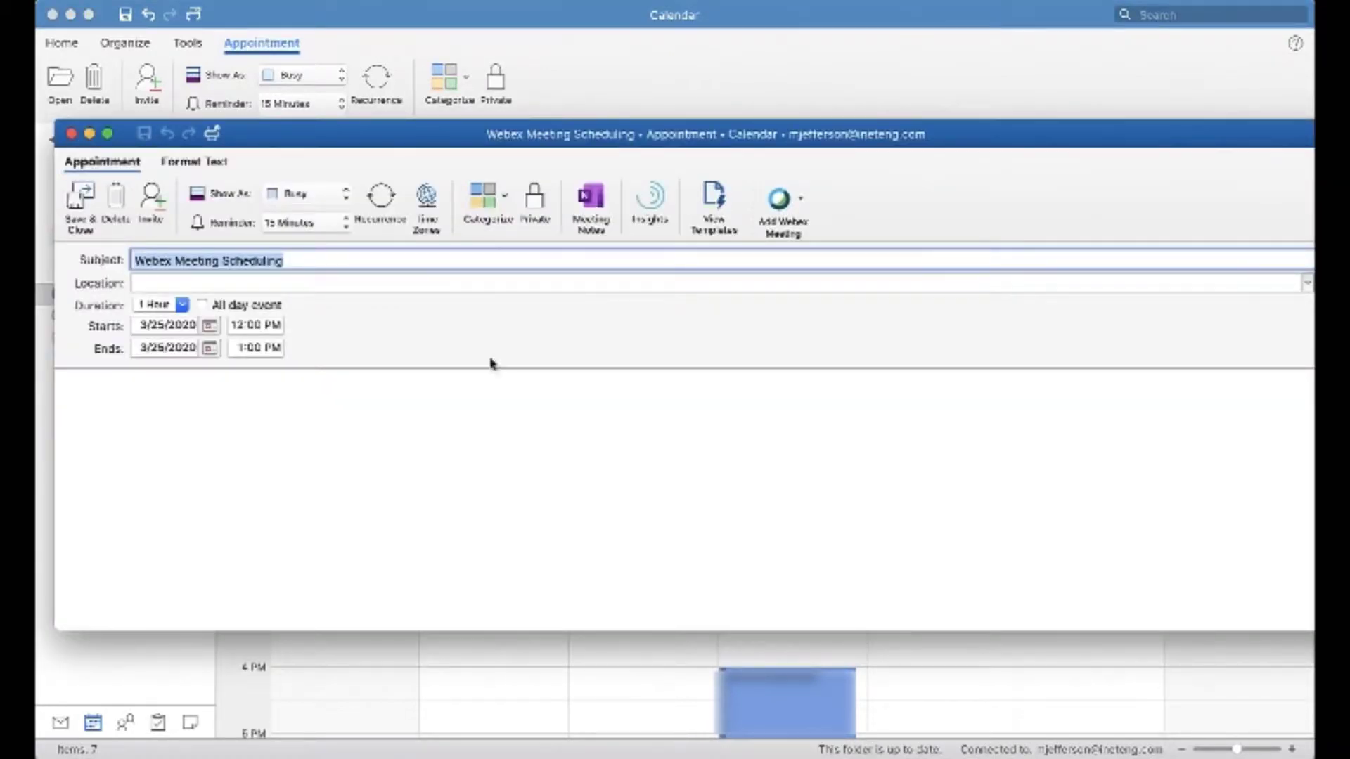
left_click(393, 284)
type("Virtual")
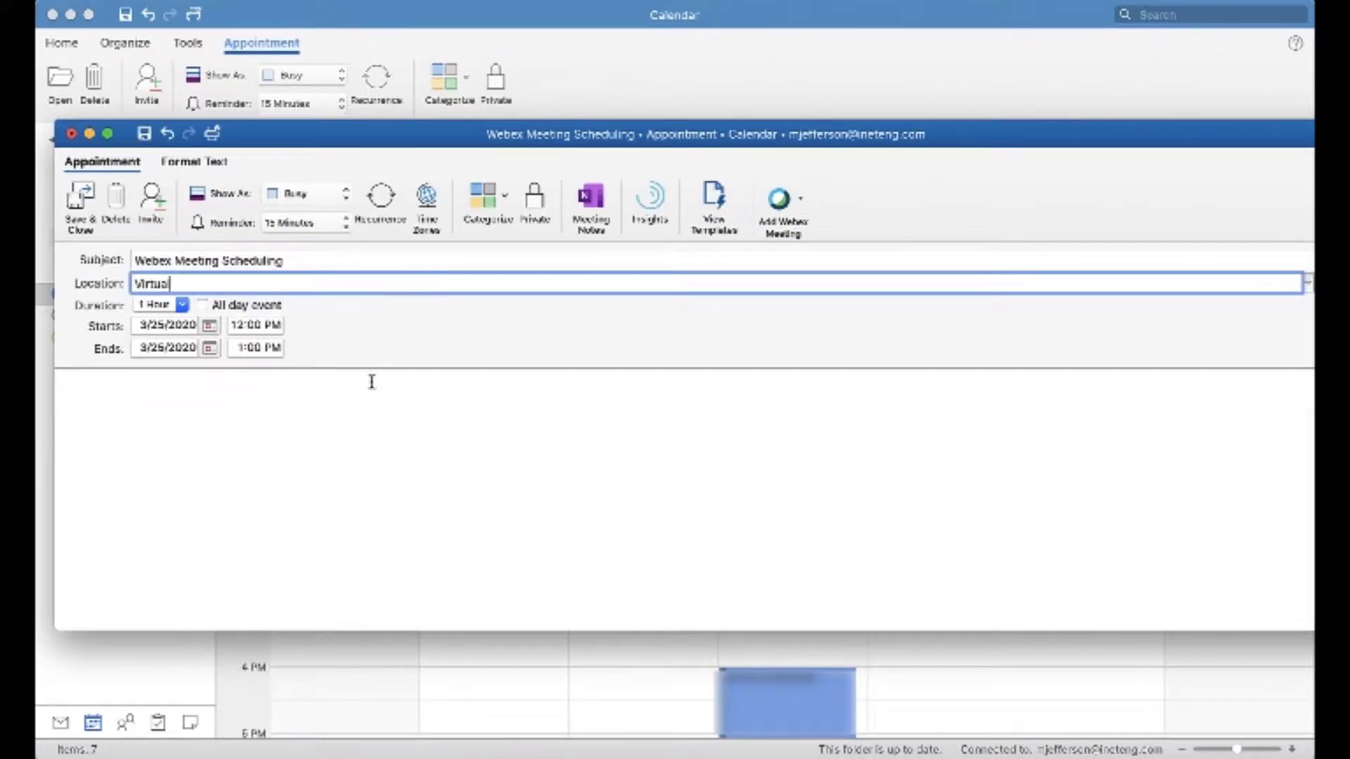
- Turn the appointment into a meeting invitation and add two attendees, one from the suggested contacts and one by full e-mail address
left_click(151, 201)
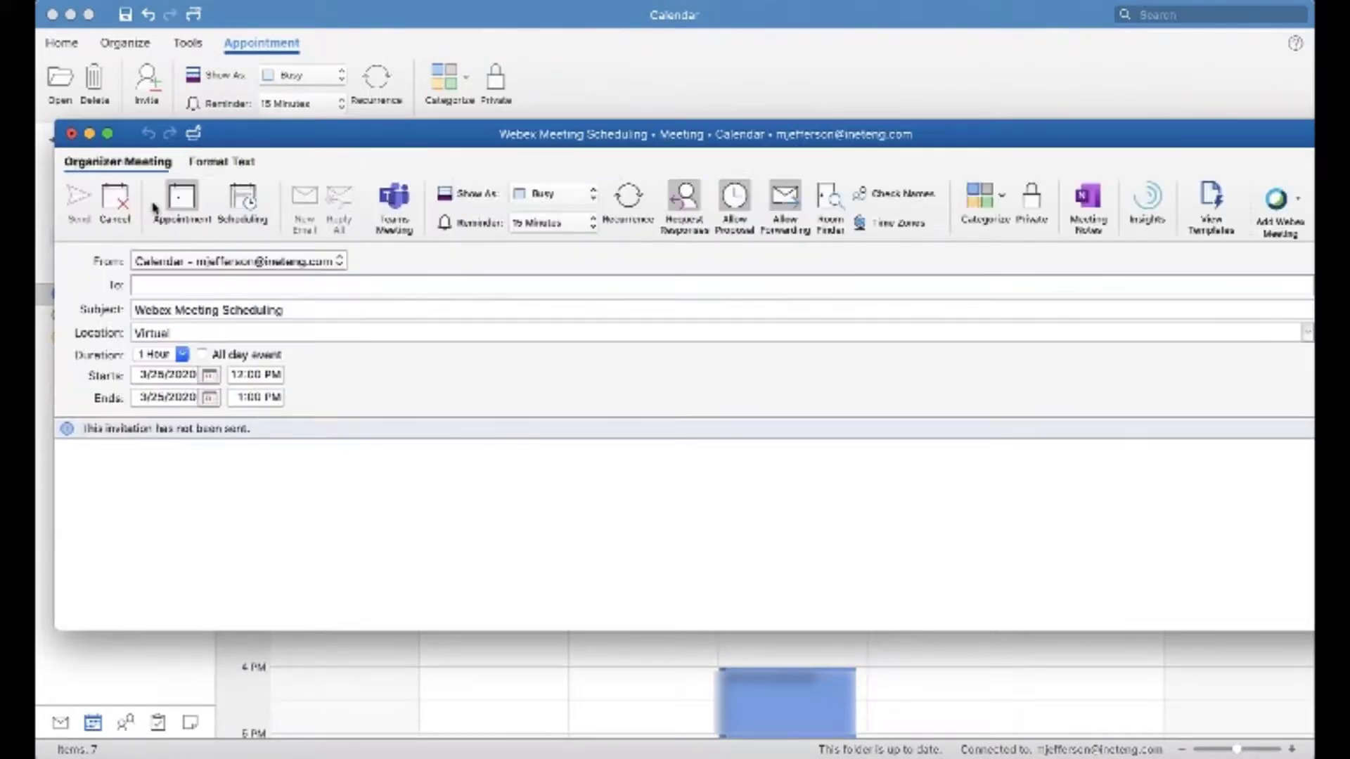
type("tony")
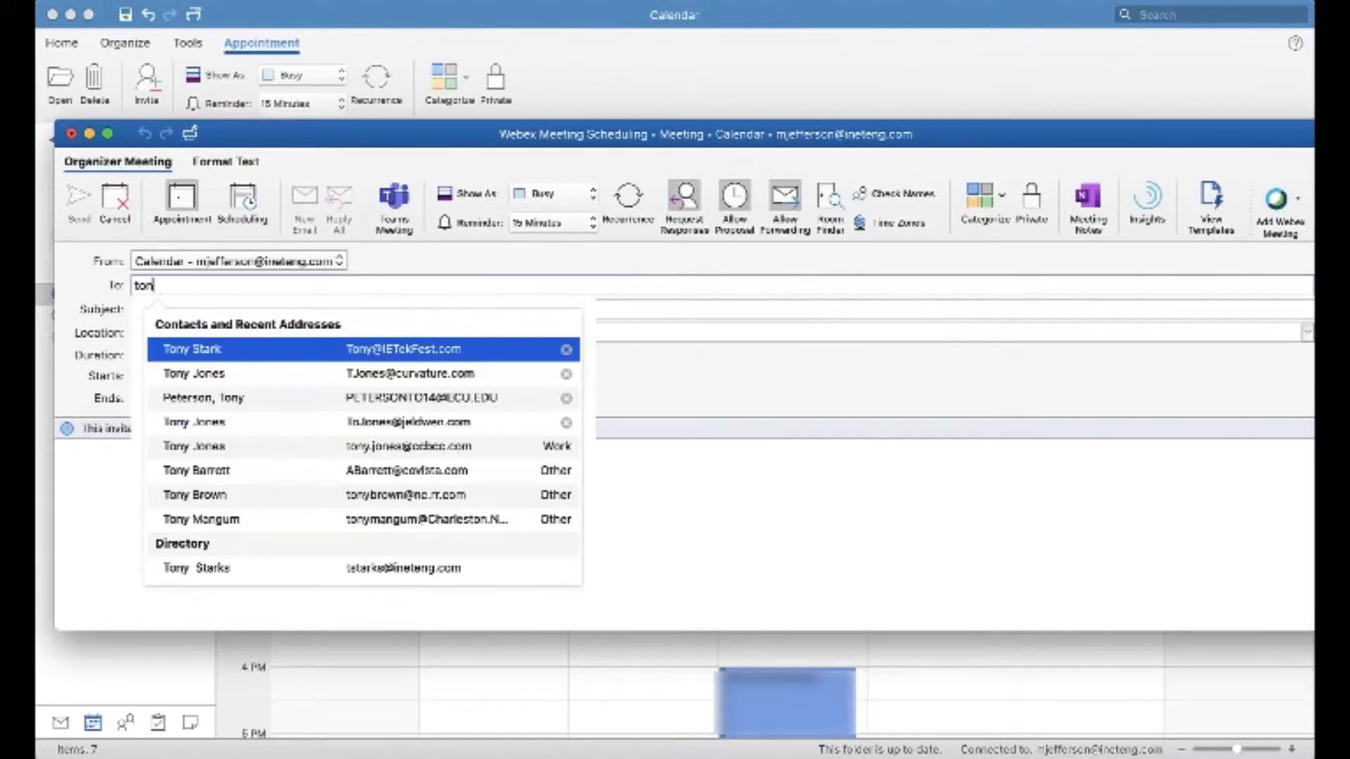
left_click(242, 354)
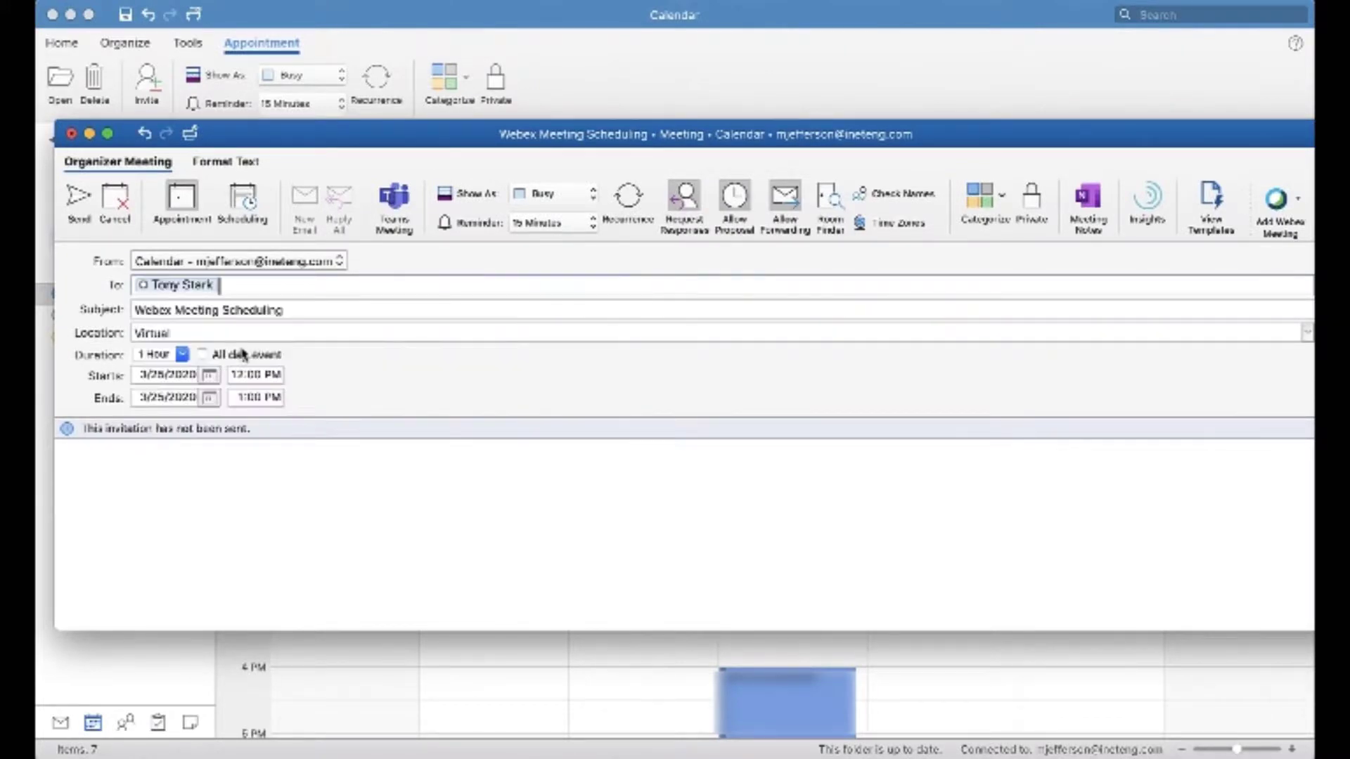
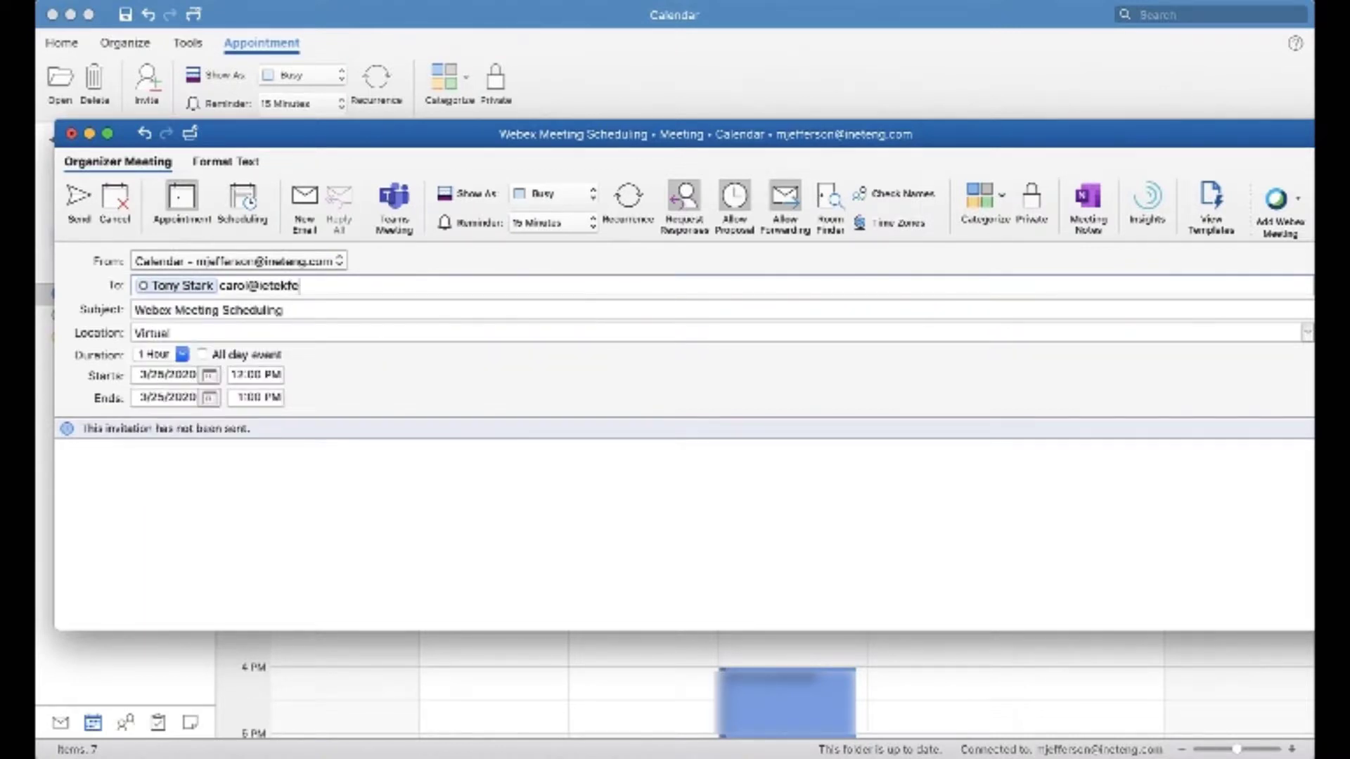
key("Tab")
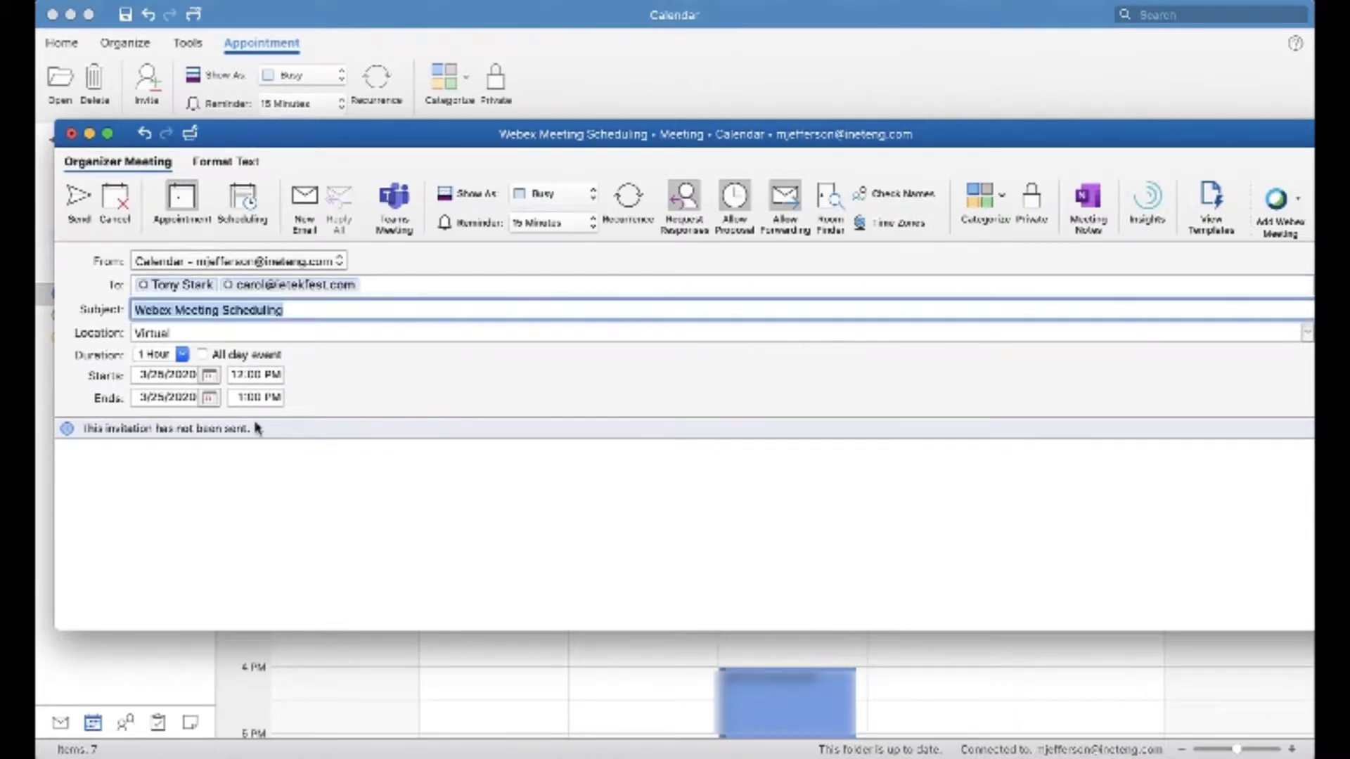
- Move the invitation window so the Webex choices are fully reachable, and add a Webex meeting to the invitation
left_click(1293, 222)
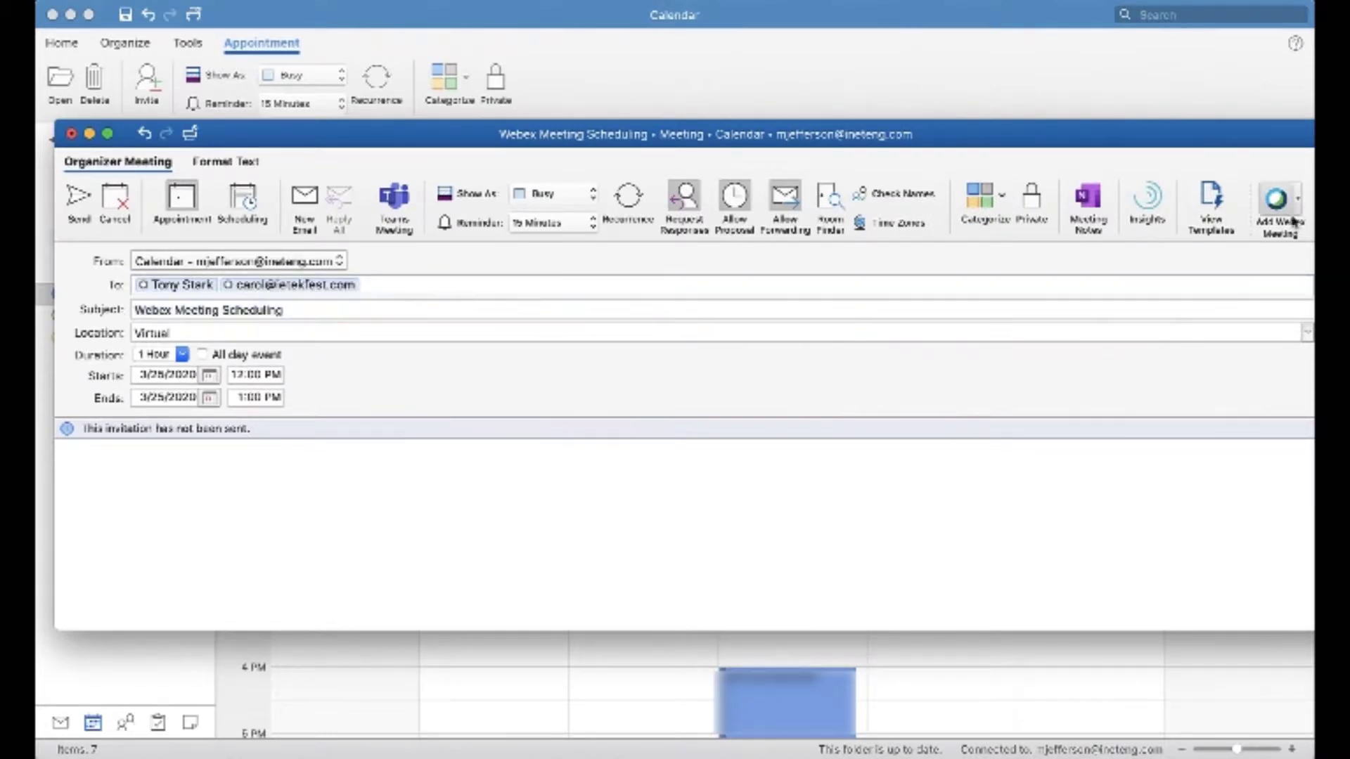
left_click(1297, 200)
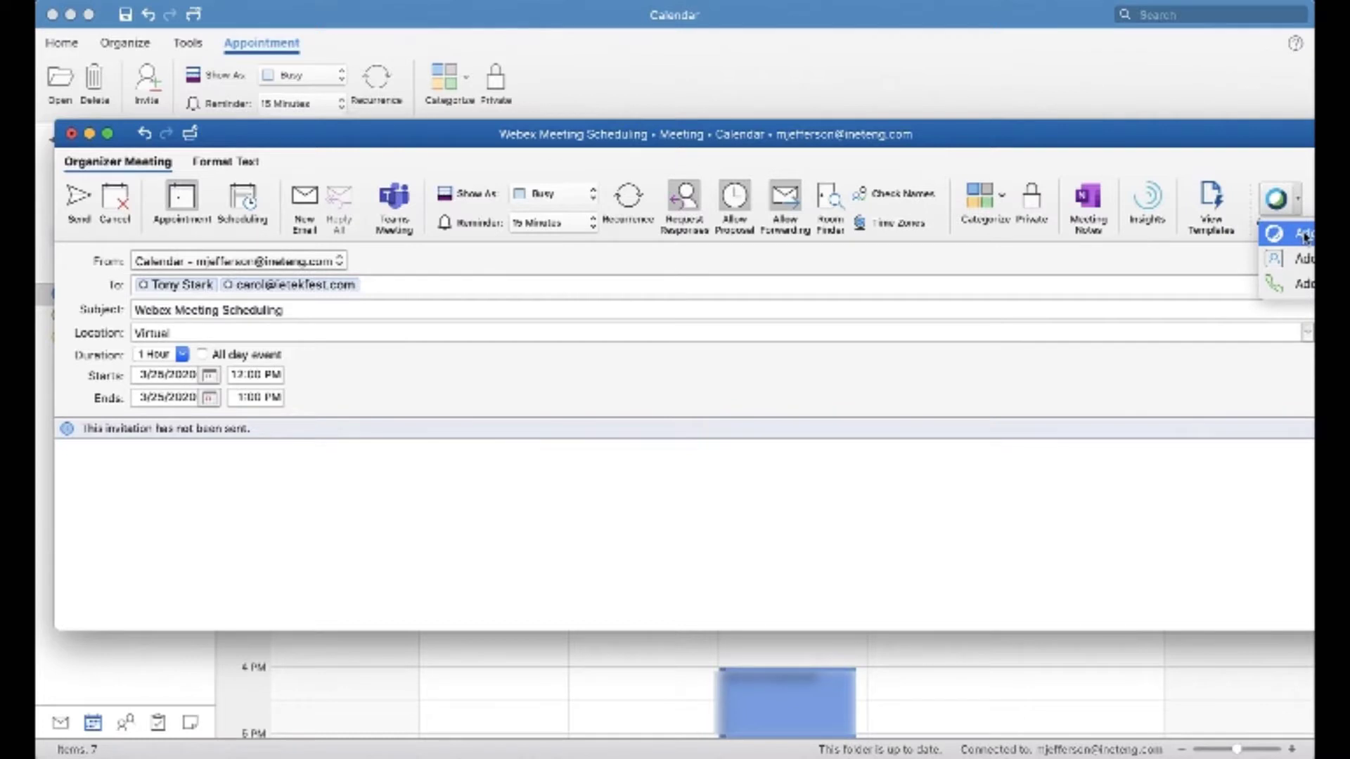
left_click(1157, 140)
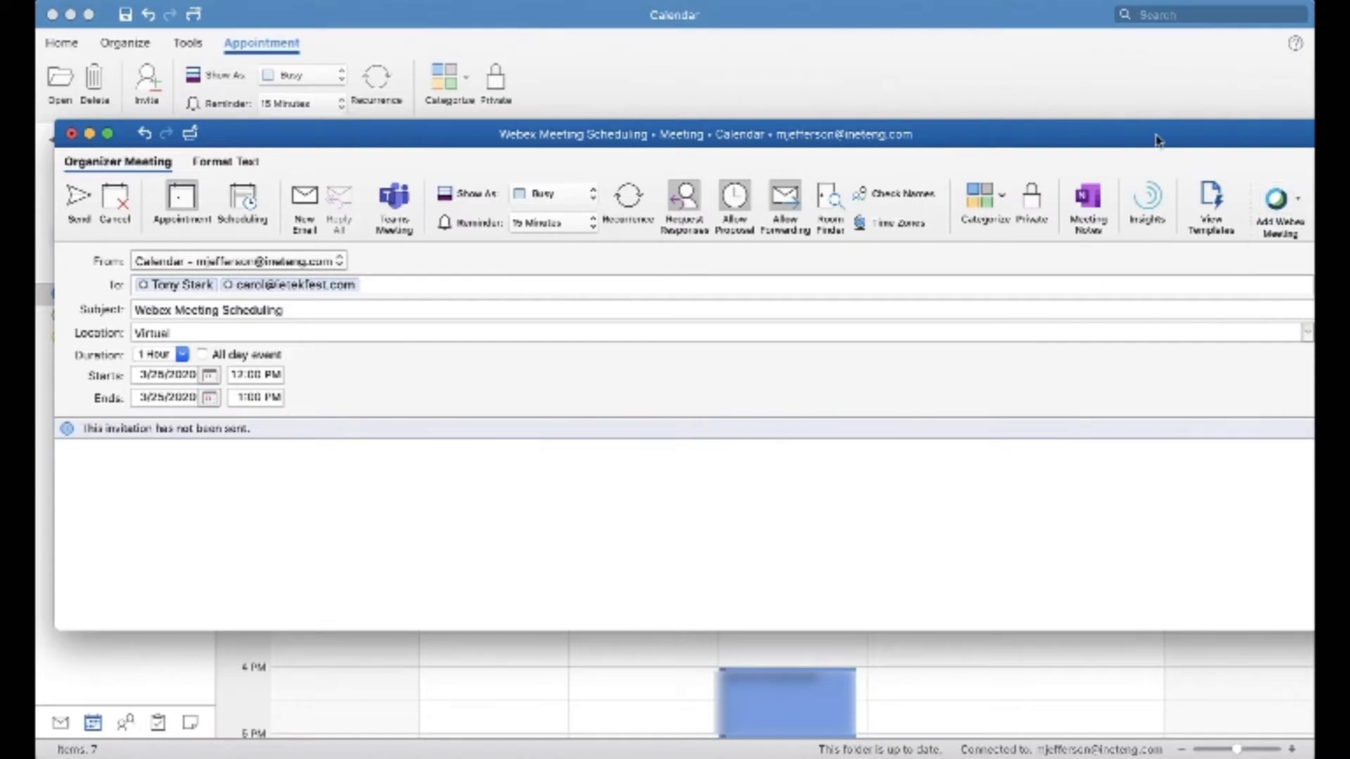
left_click_drag(1157, 140, 1077, 141)
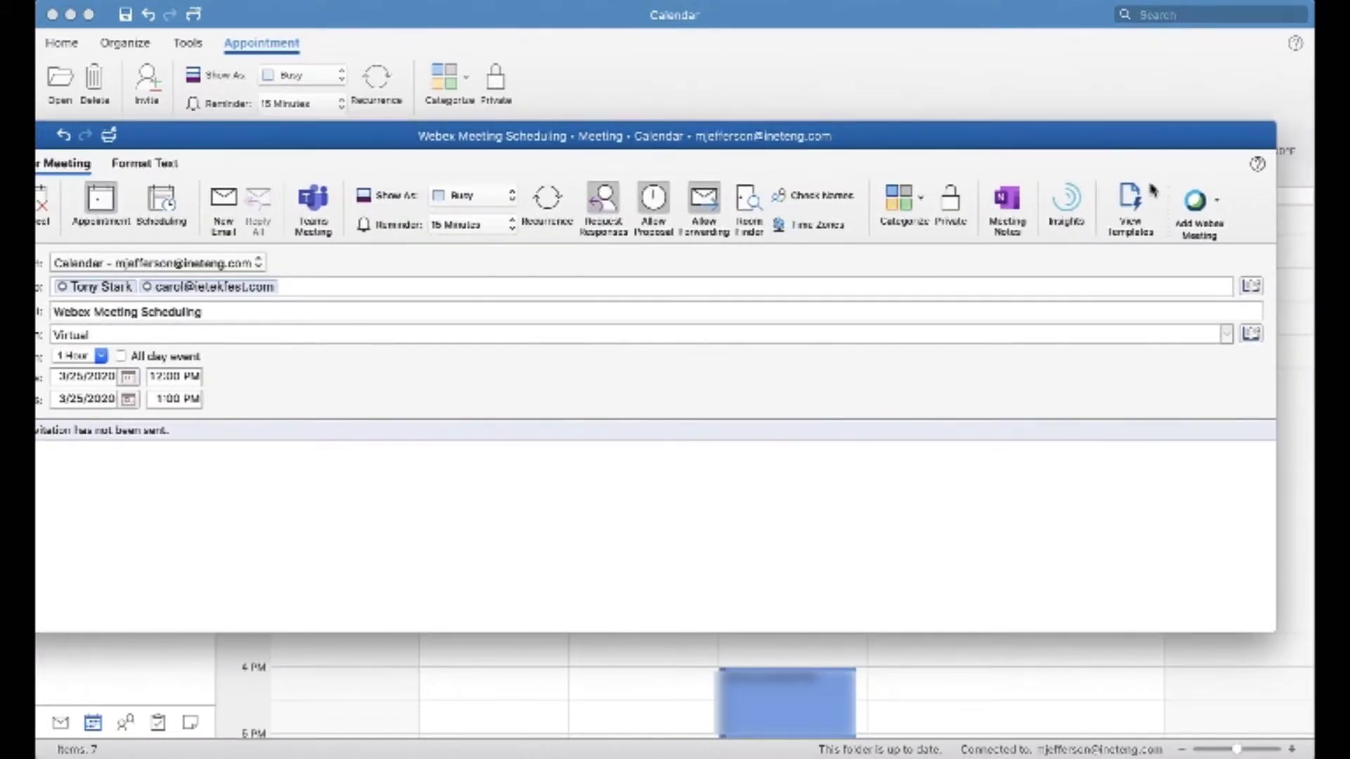
left_click(1215, 201)
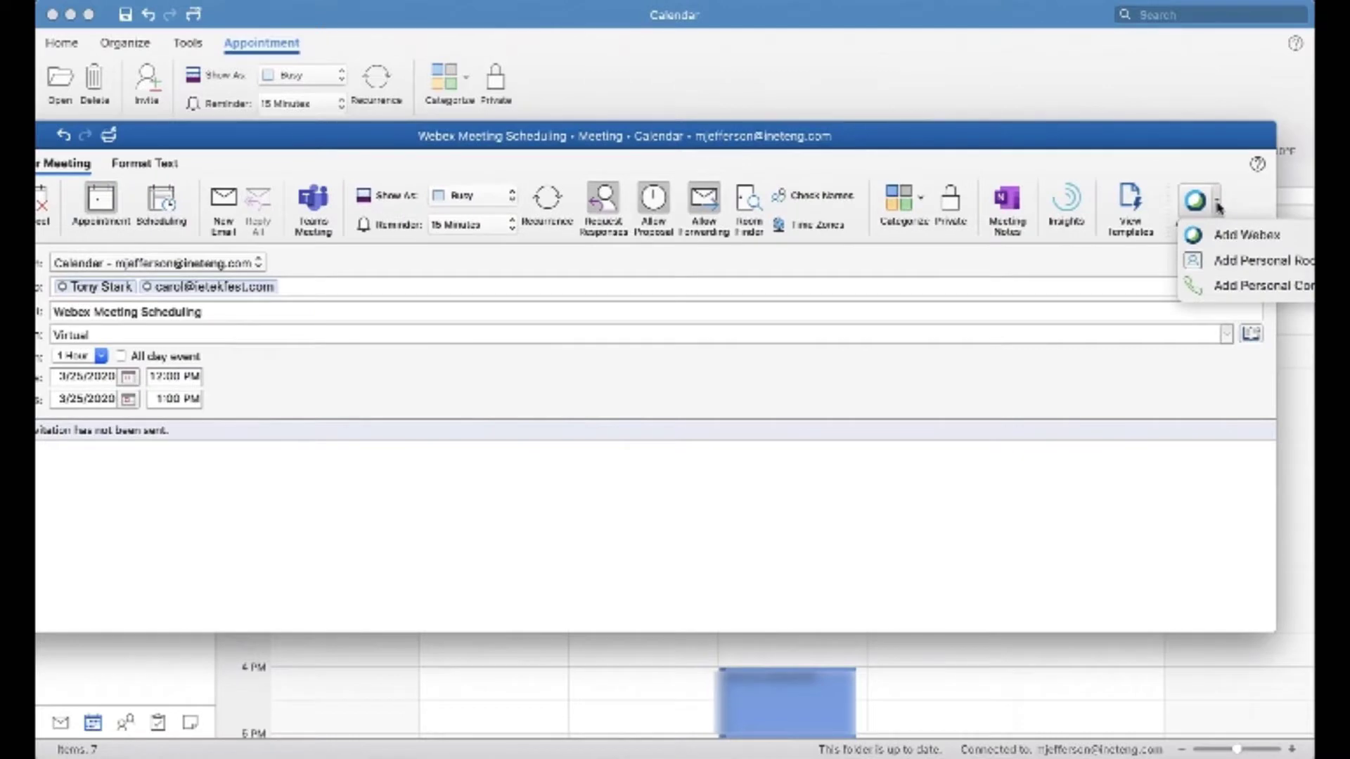
left_click(1231, 240)
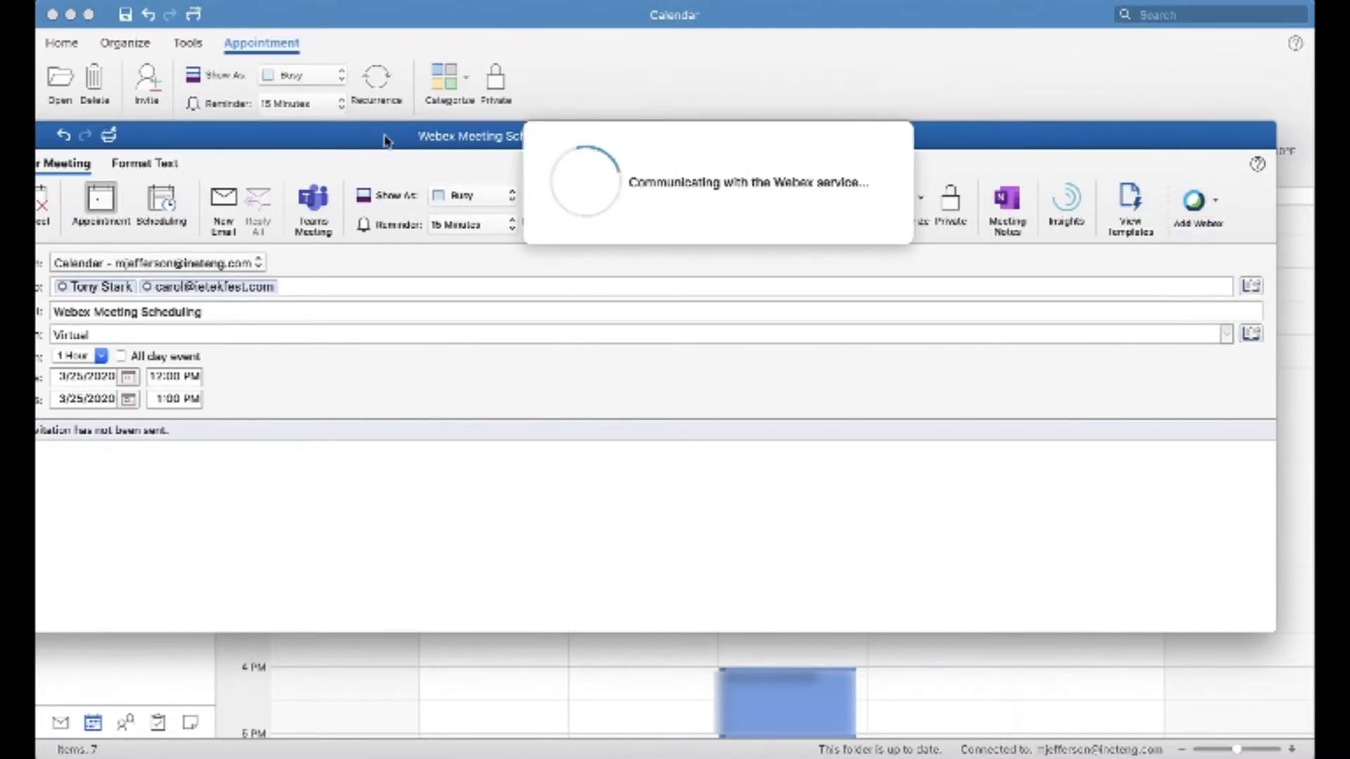
- Move the invitation window so its sending controls are reachable, and send the Webex Meeting Scheduling invitation to the attendees
left_click_drag(386, 140, 447, 136)
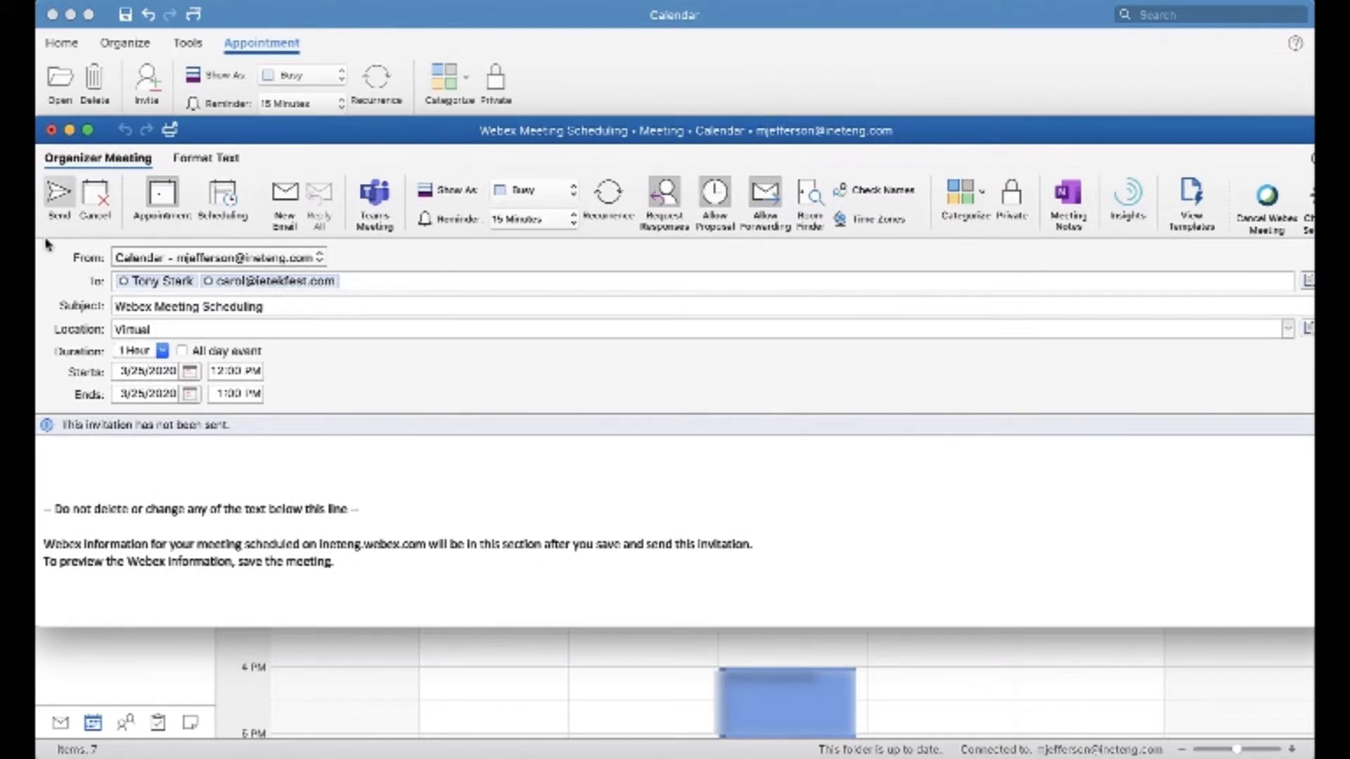
left_click(58, 191)
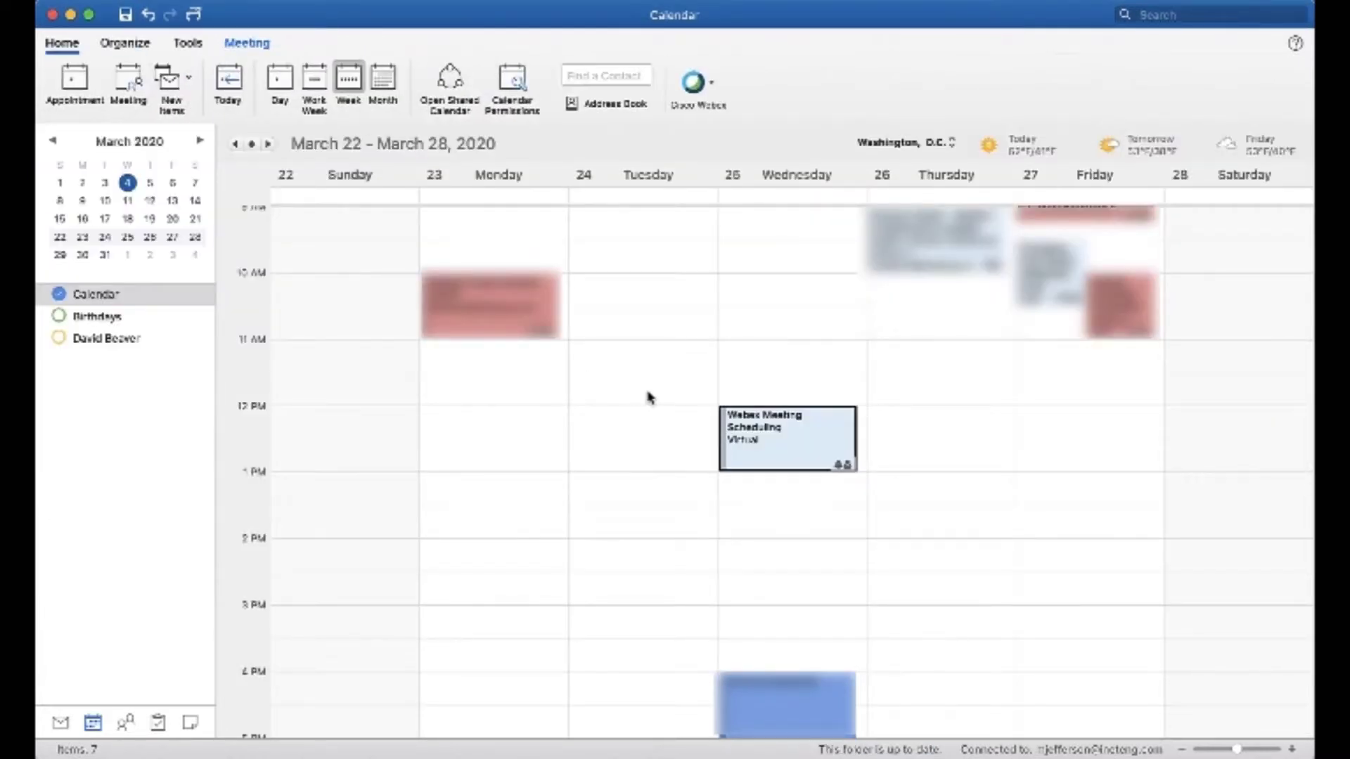
- Reopen the sent Webex Meeting Scheduling meeting from Wednesday at 12 PM and review all the Webex joining information in its body
left_click(796, 454)
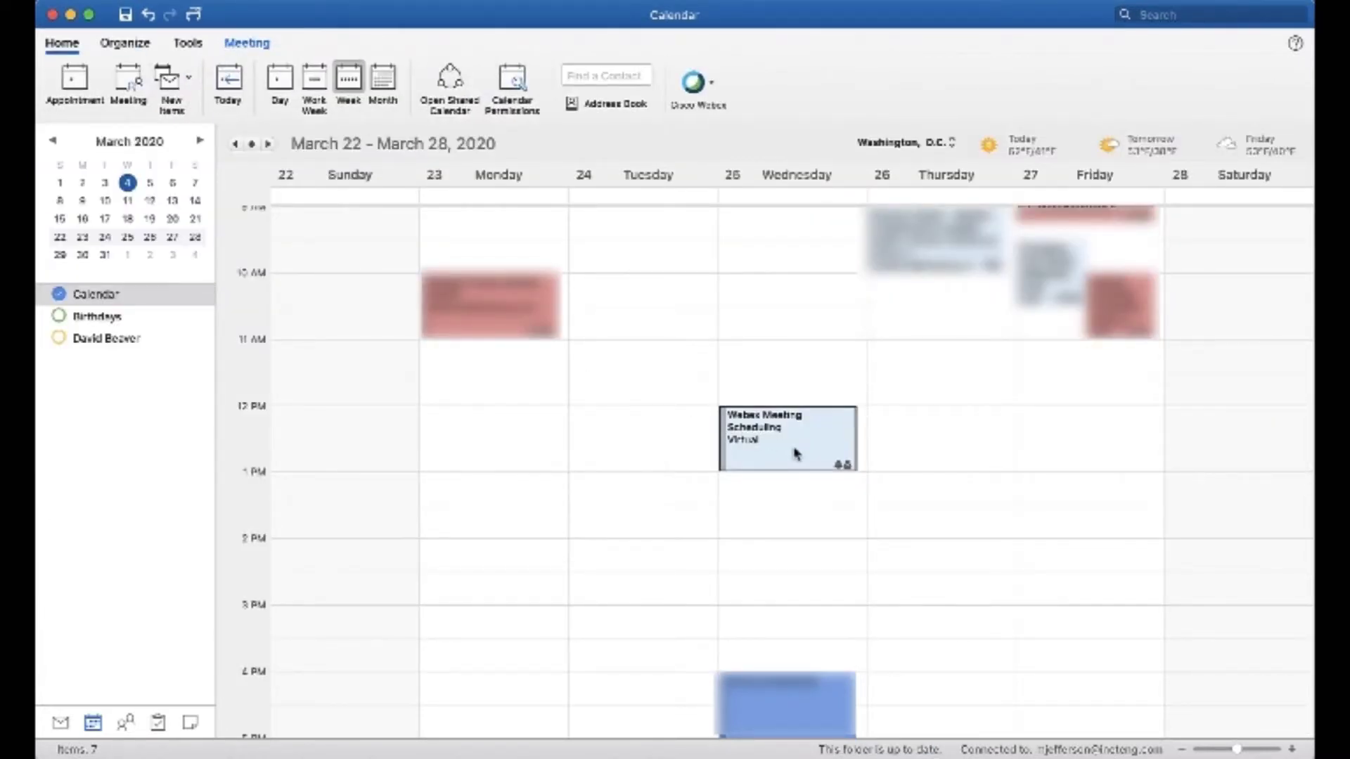
double_click(796, 454)
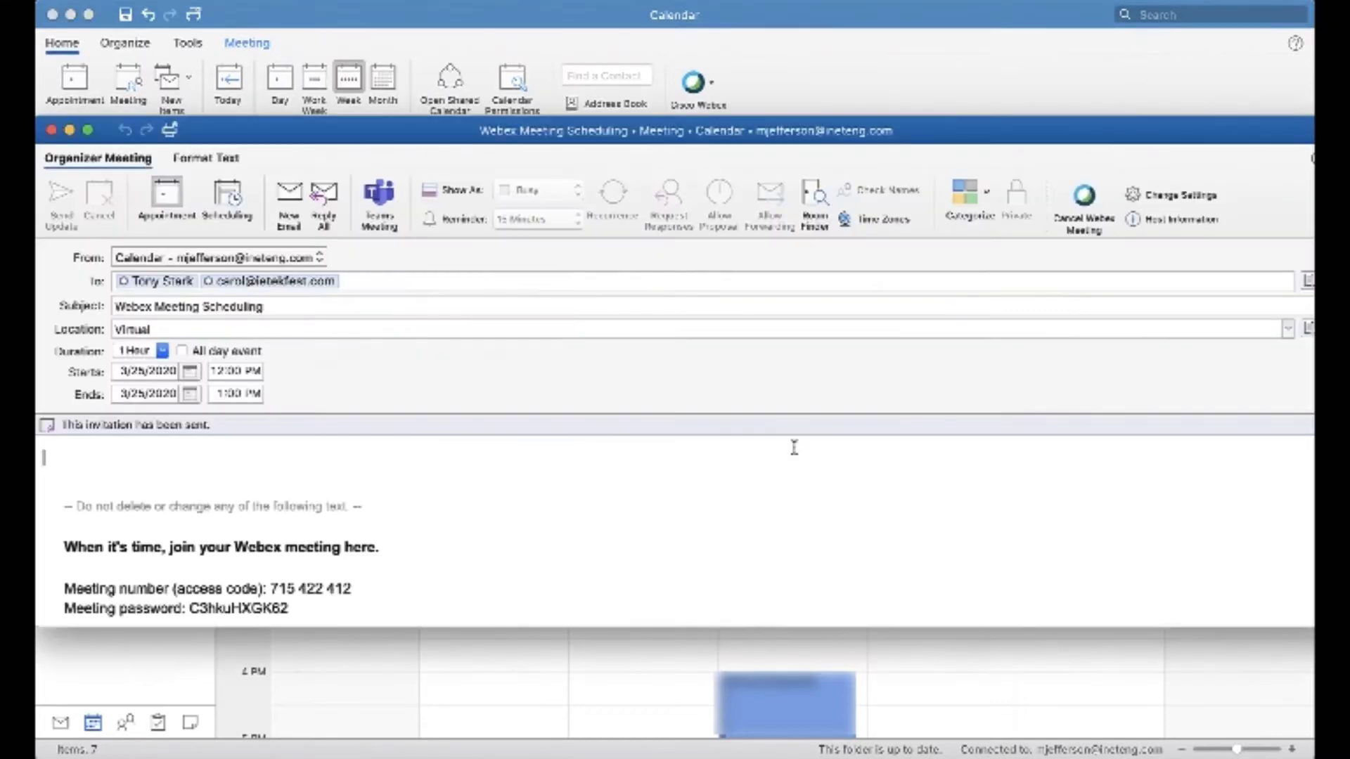
scroll(658, 481, "down", 5)
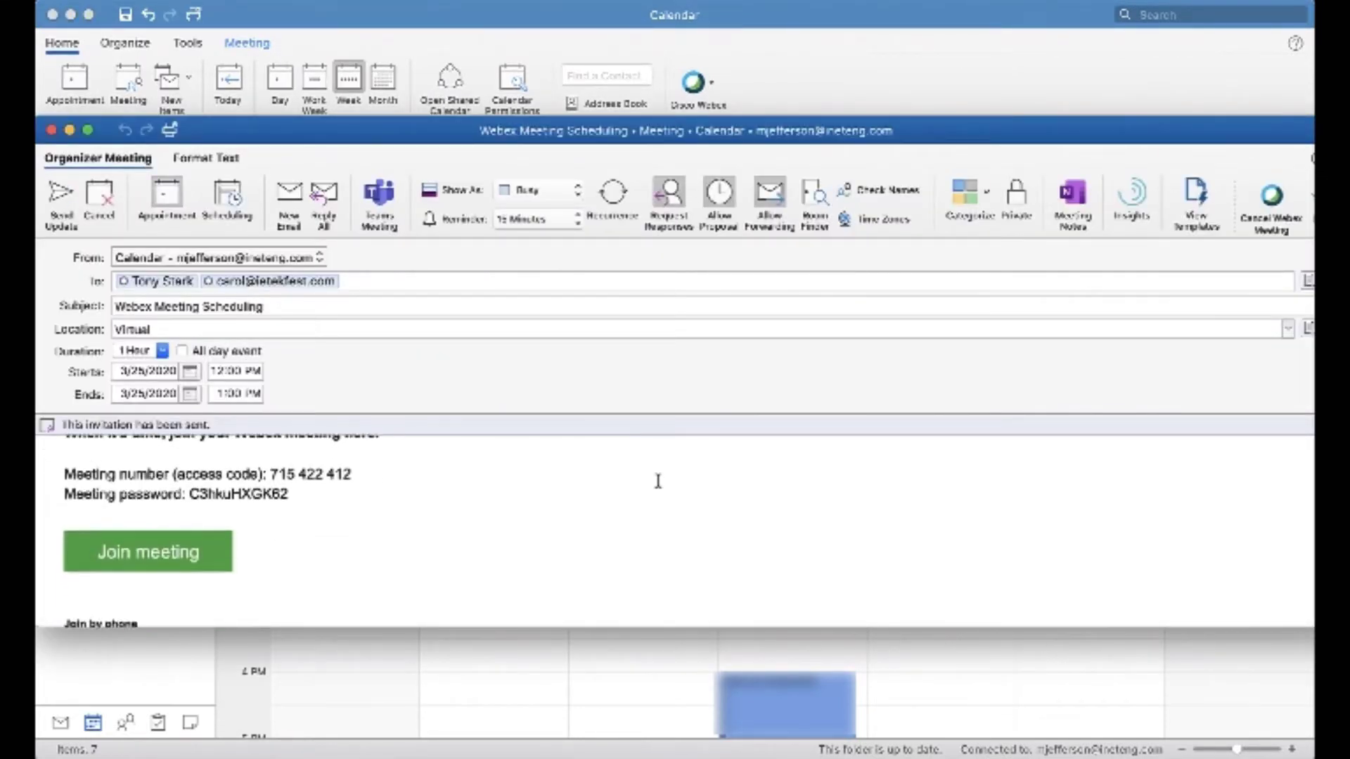
scroll(658, 481, "down", 5)
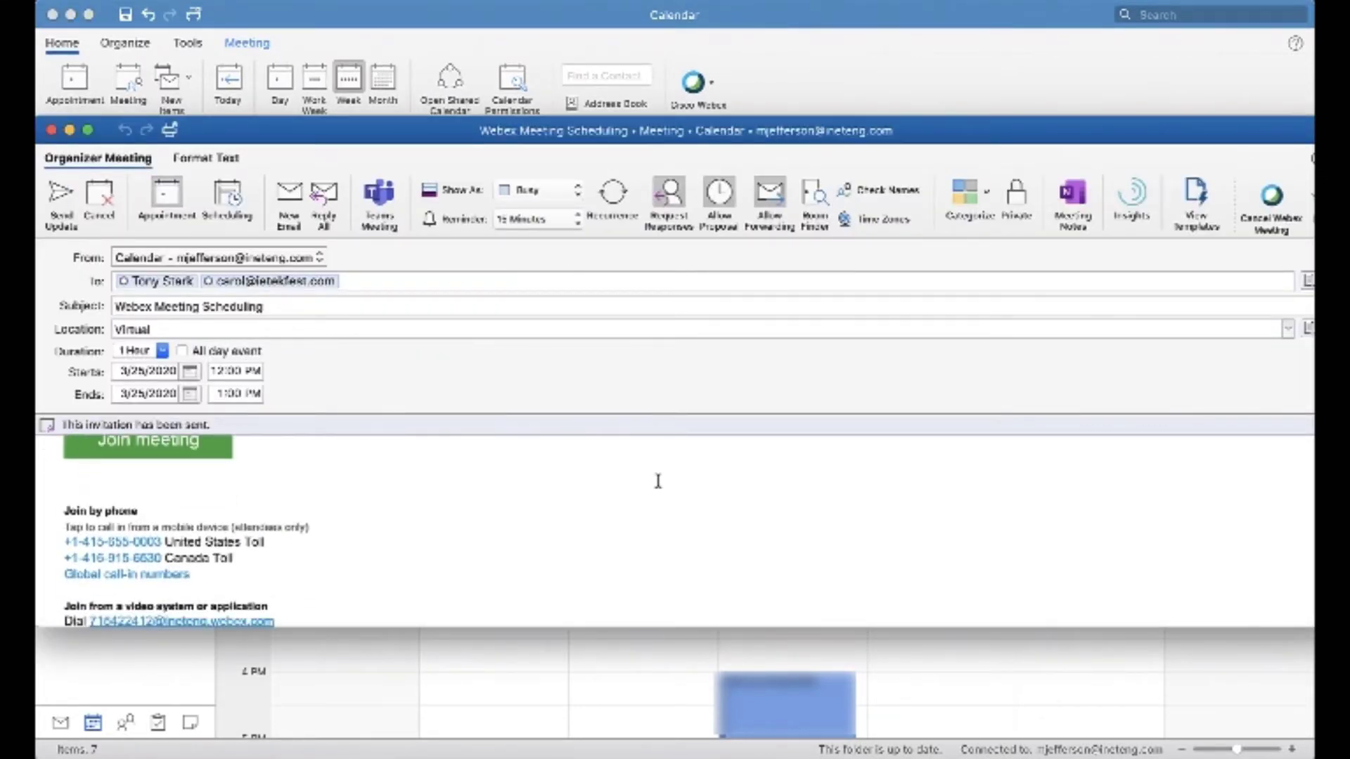
scroll(658, 481, "down", 5)
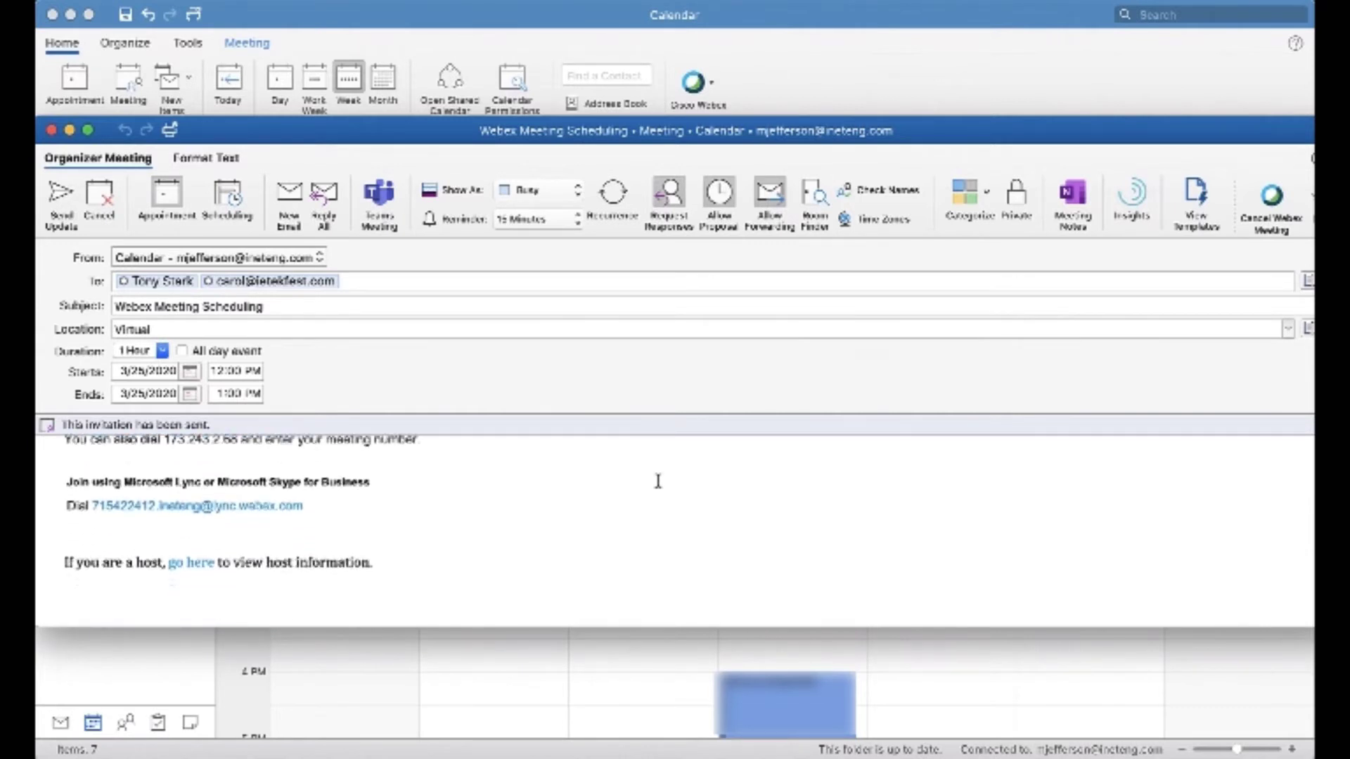